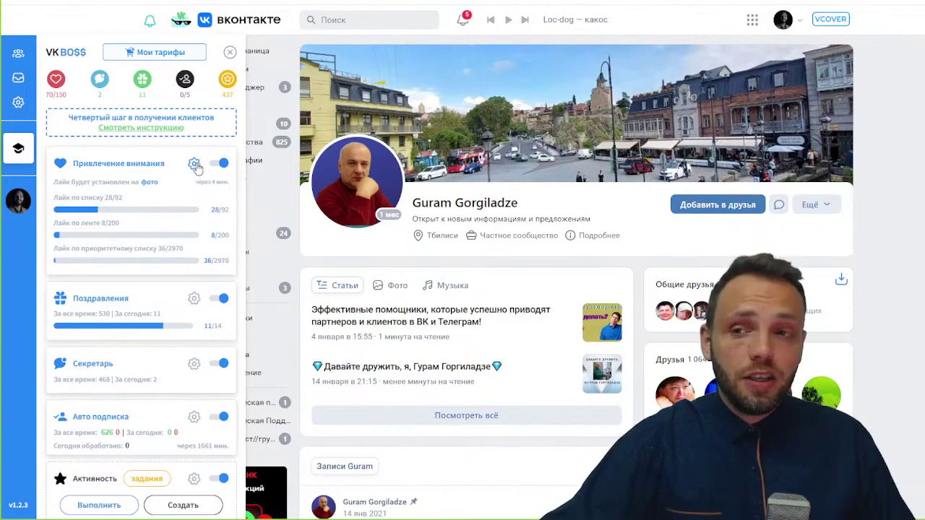
Compare the 6-month and one-year offers for the combined package №1 + №2 + №3, and close the tariffs
click(146, 55)
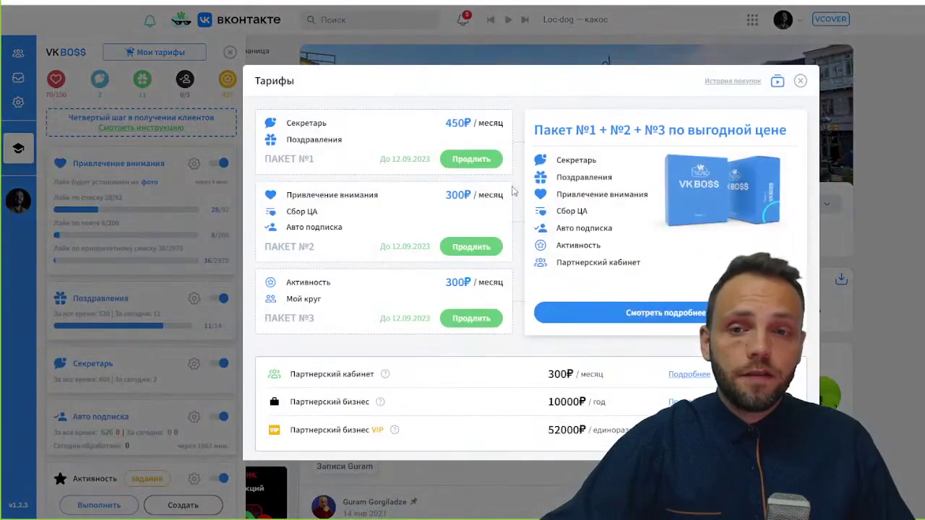
click(616, 322)
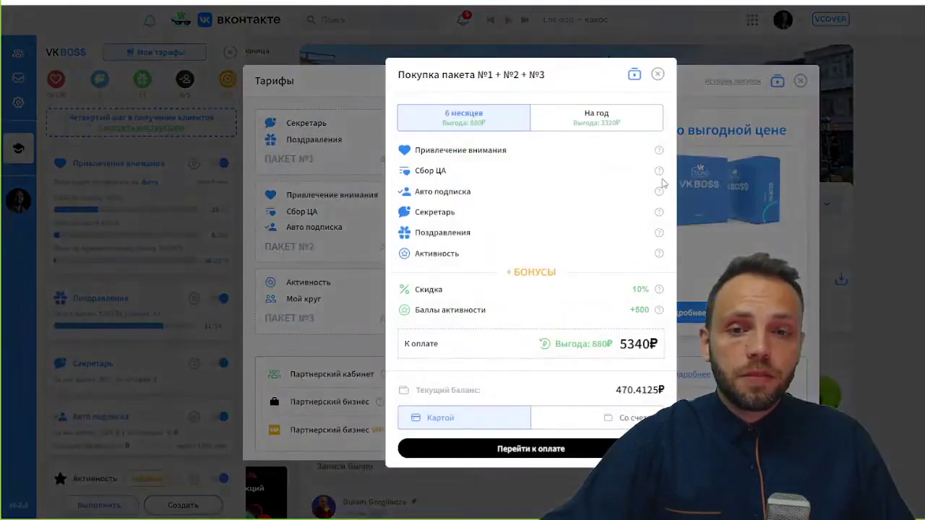
click(574, 117)
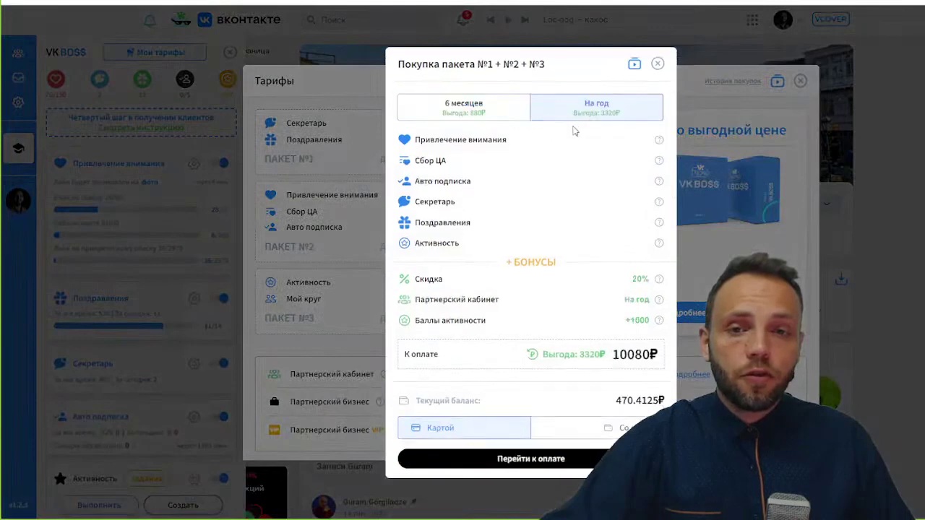
click(444, 118)
click(570, 121)
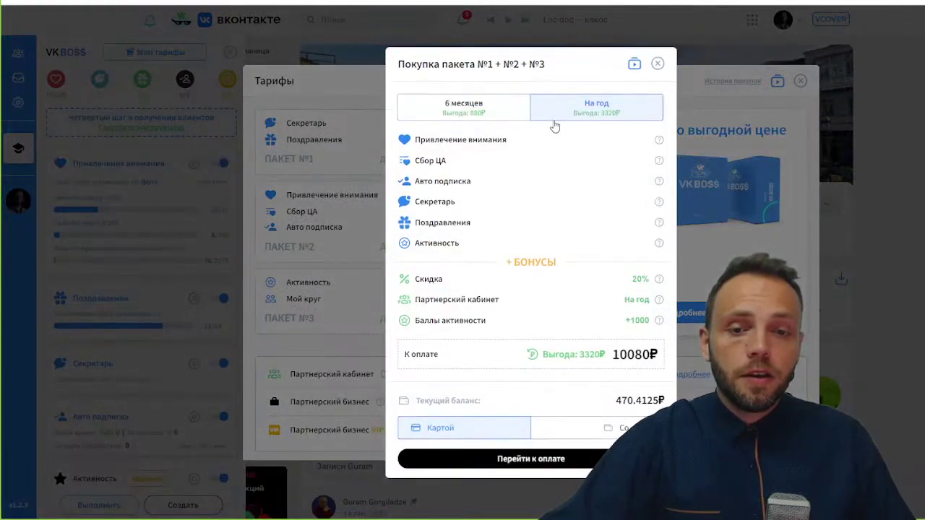
click(438, 116)
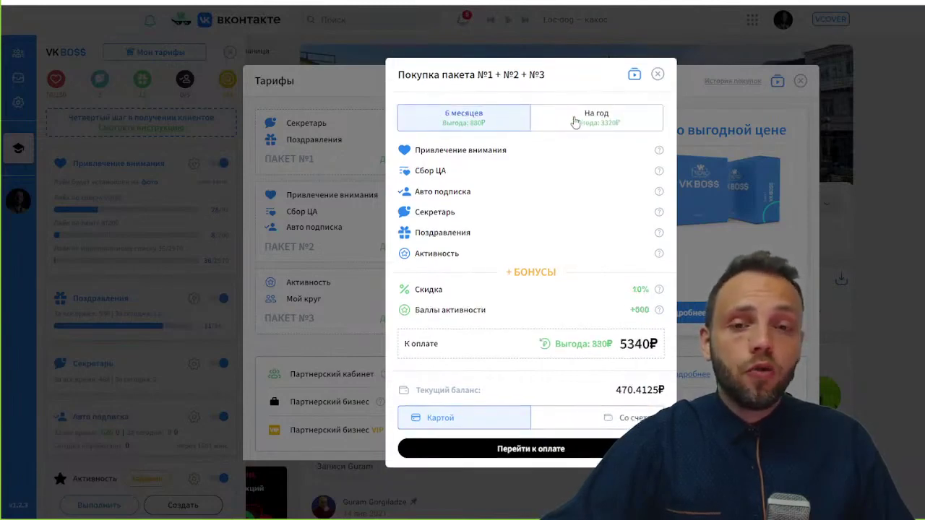
click(575, 122)
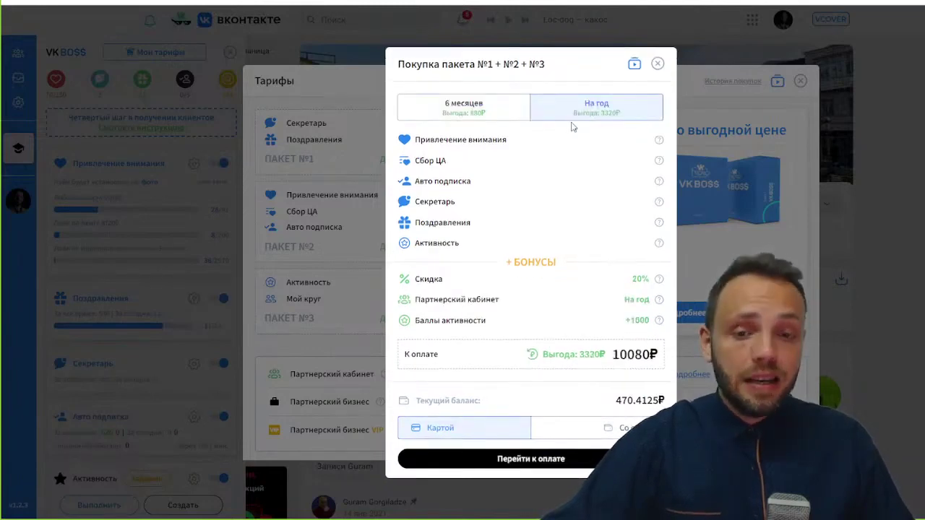
click(486, 112)
click(584, 123)
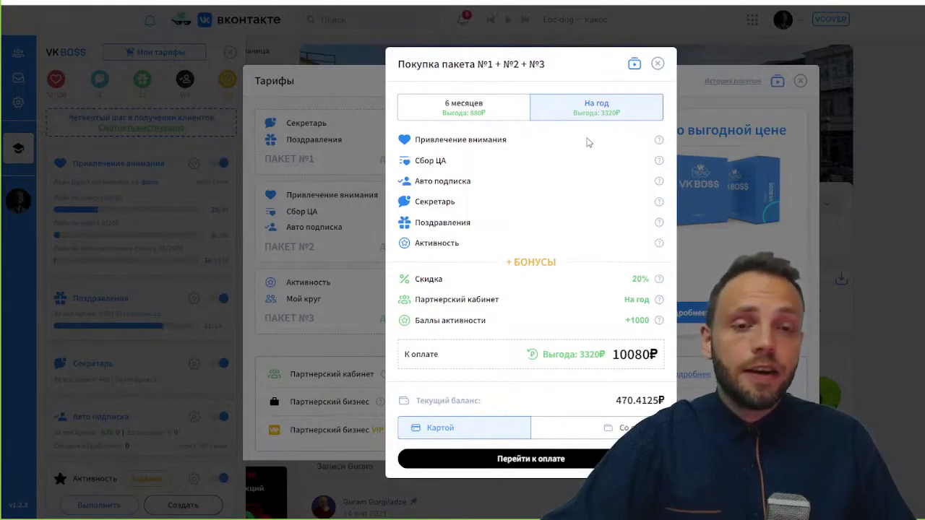
click(510, 112)
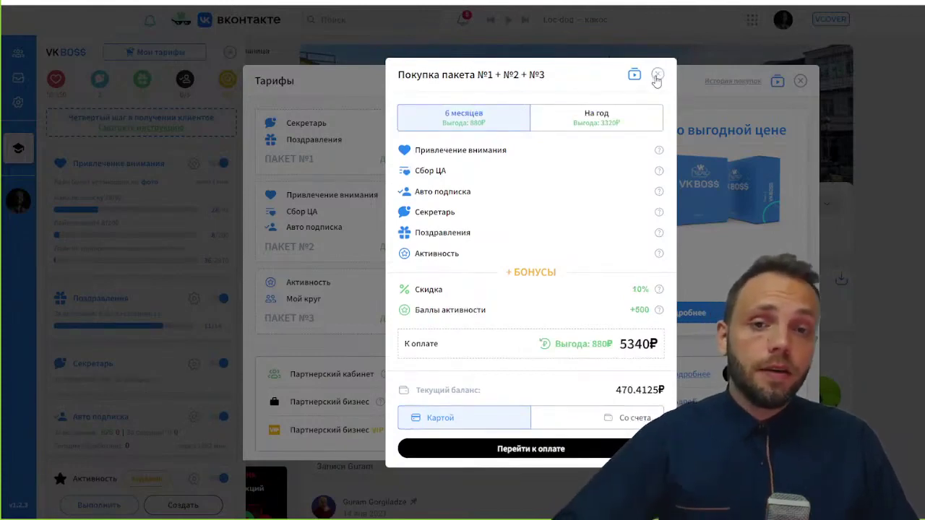
click(657, 76)
click(800, 81)
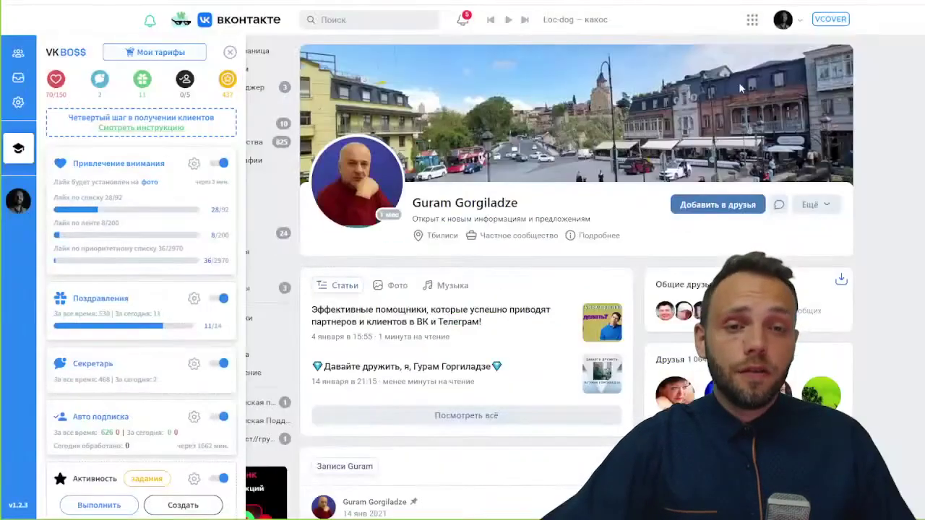
Review the task settings of «Привлечение внимания» and the task types available for activation, leaving them as they are
click(194, 166)
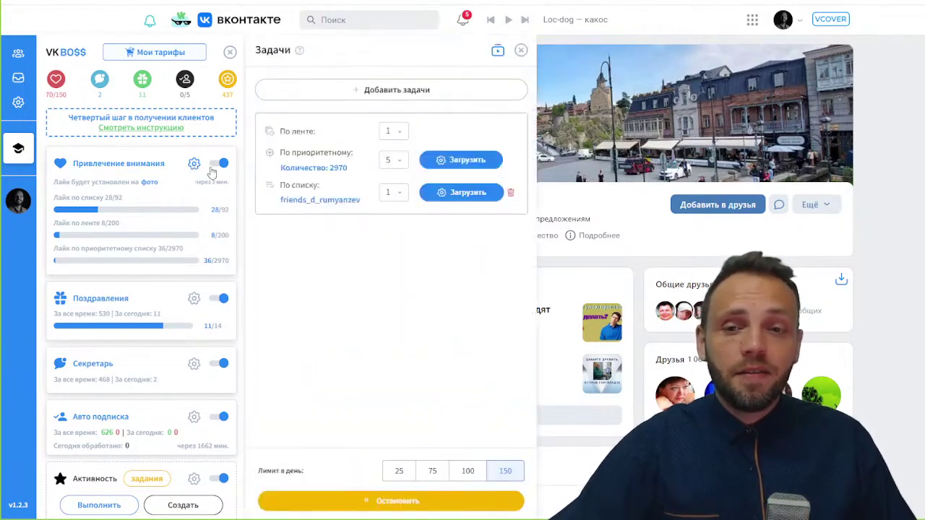
click(522, 52)
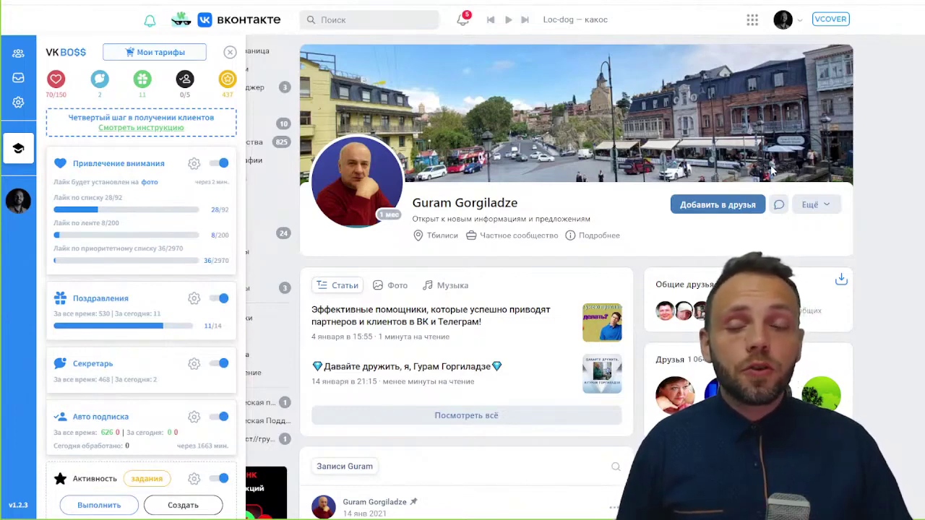
click(194, 163)
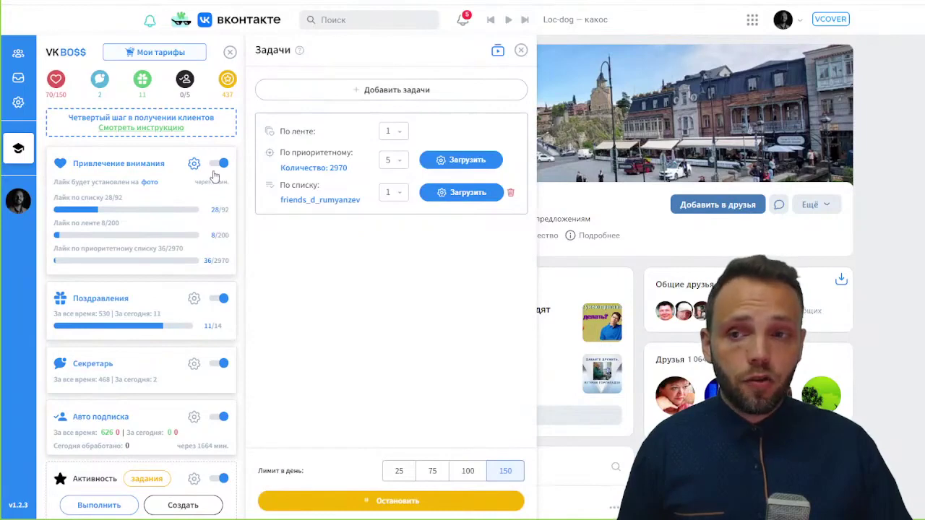
click(381, 90)
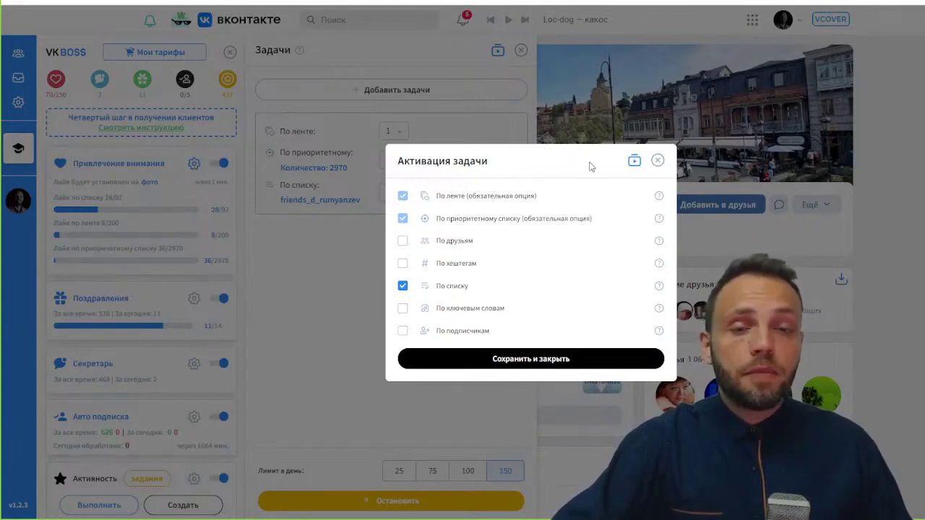
click(658, 161)
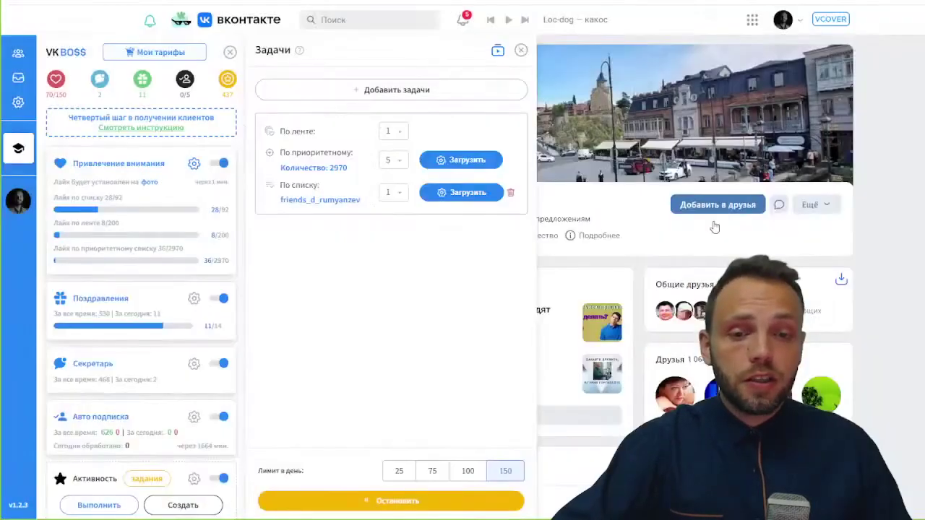
click(520, 51)
Check the friends count on the open profile, view the full friends list and return to the profile
scroll(521, 55, down, 2)
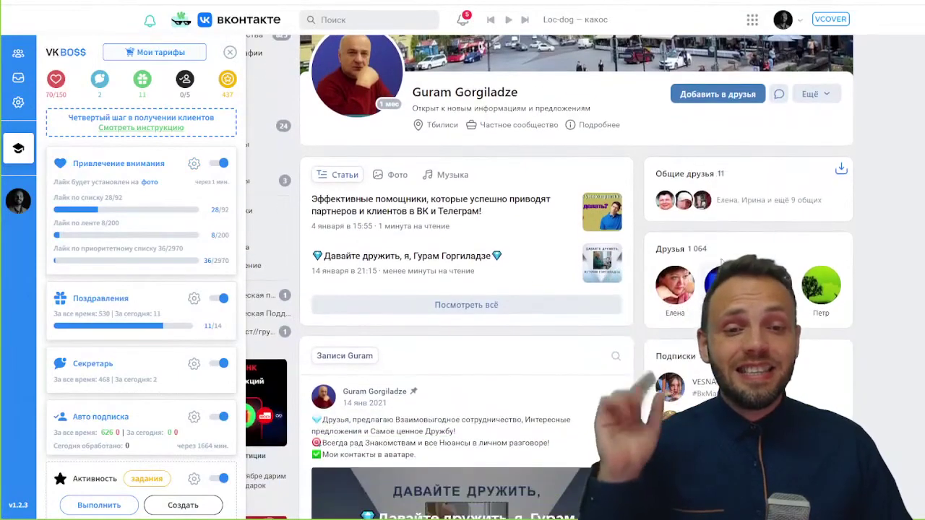
drag(707, 249, 691, 249)
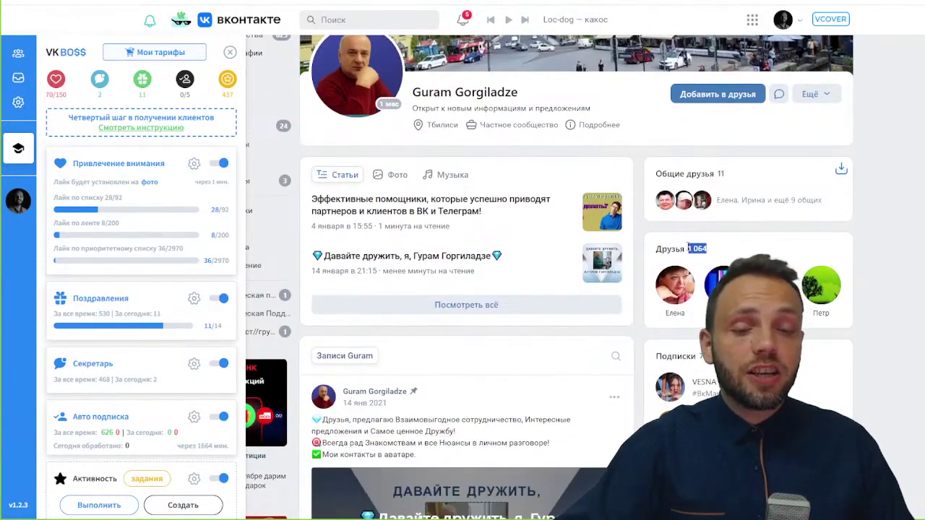
click(751, 251)
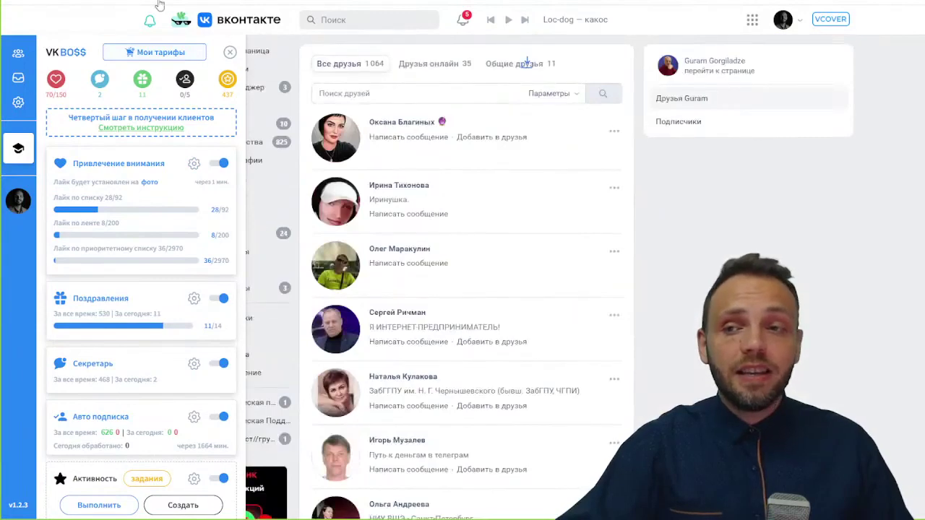
key(alt+Left)
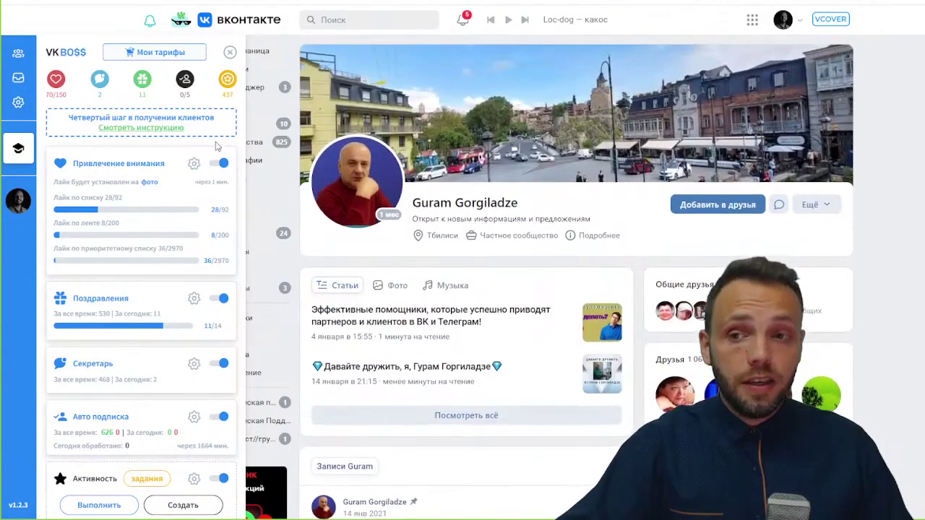
Examine the quantity options for the «По ленте» and «По приоритетному» tasks of «Привлечение внимания» without changing them
click(194, 164)
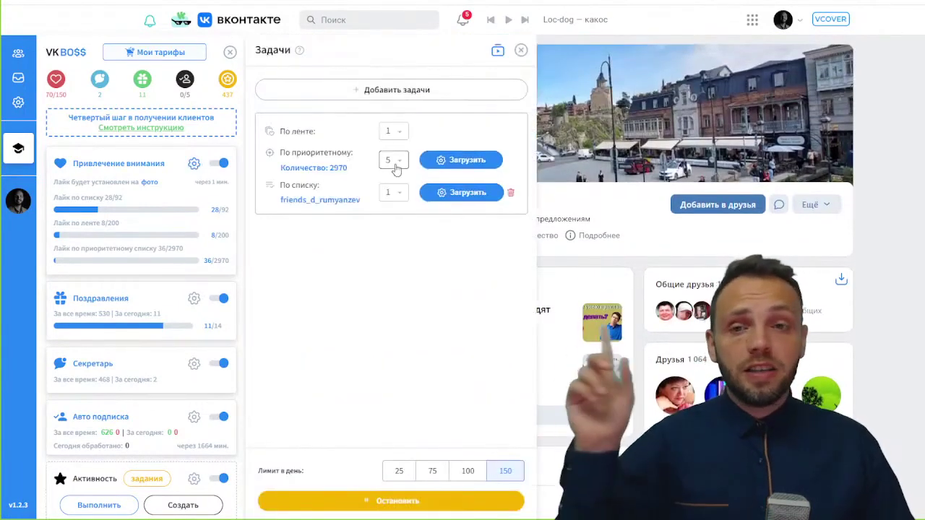
click(394, 130)
click(394, 151)
click(396, 162)
click(397, 163)
click(394, 131)
click(397, 135)
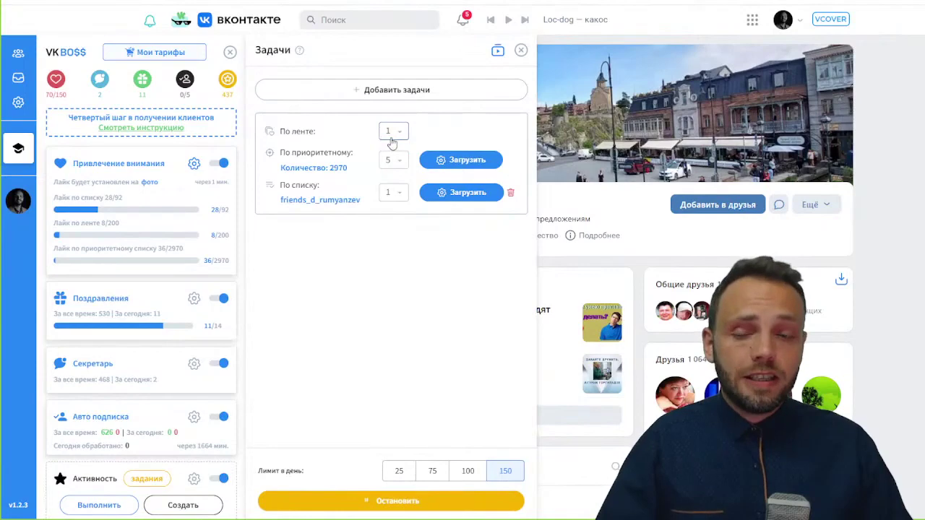
click(394, 162)
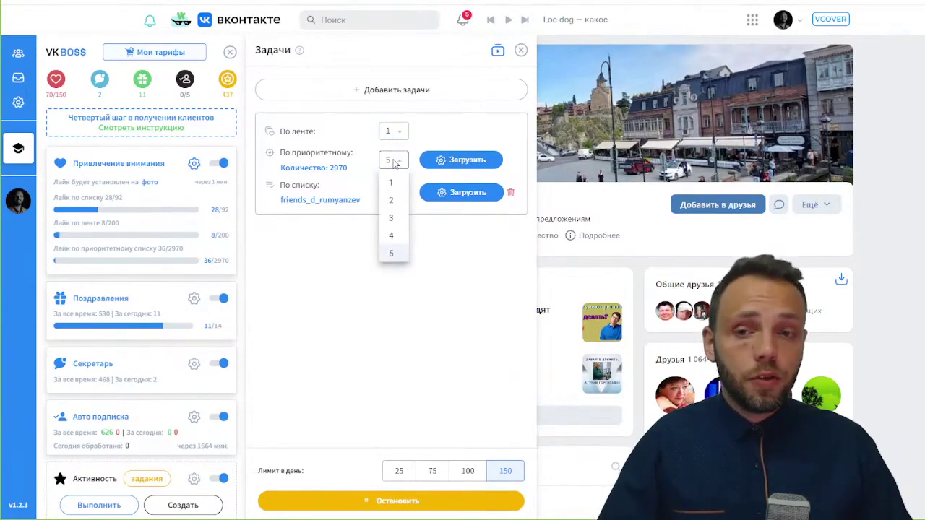
click(394, 163)
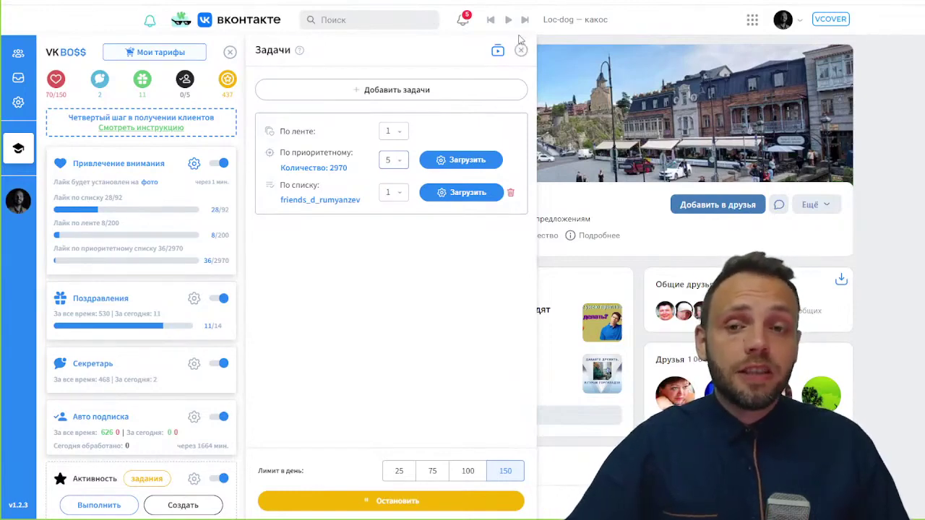
click(397, 131)
click(438, 138)
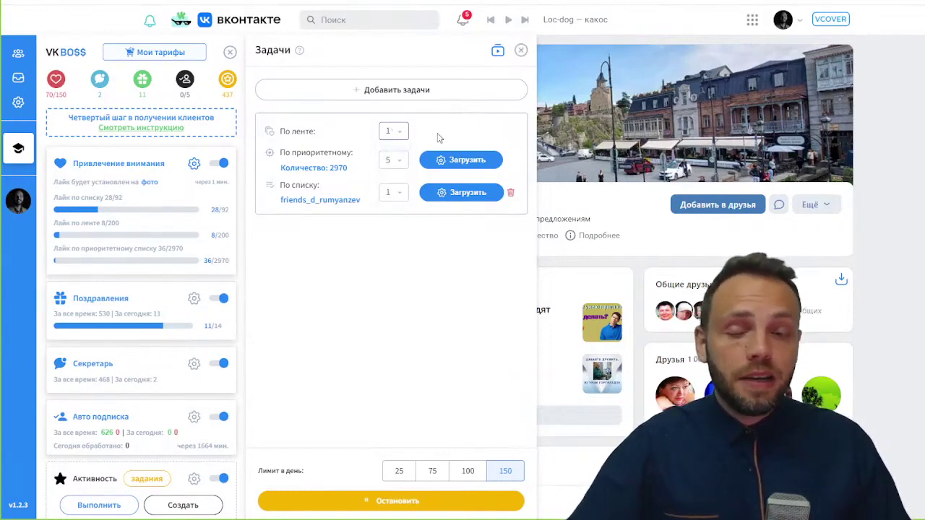
click(521, 53)
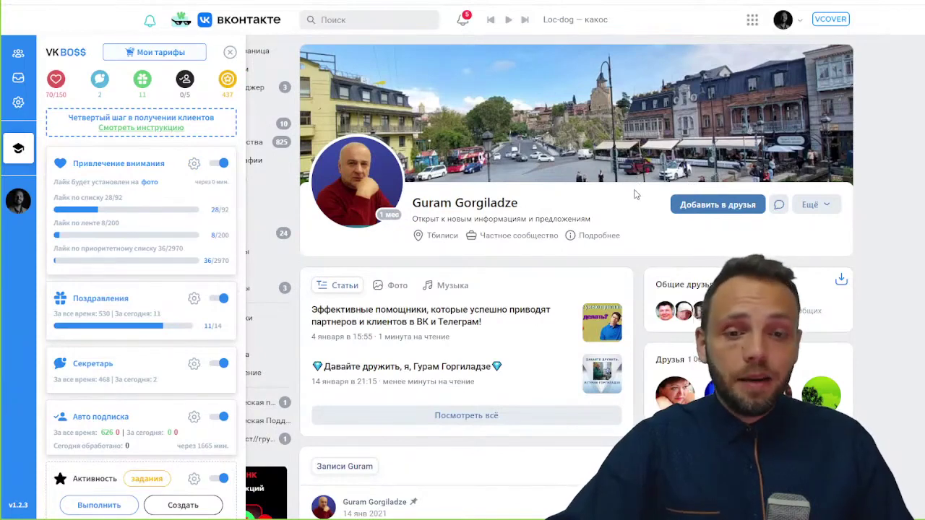
Browse the profile's wall, reload the page and view the «Парсинг с поста» options for the 10 July post
scroll(636, 194, down, 2)
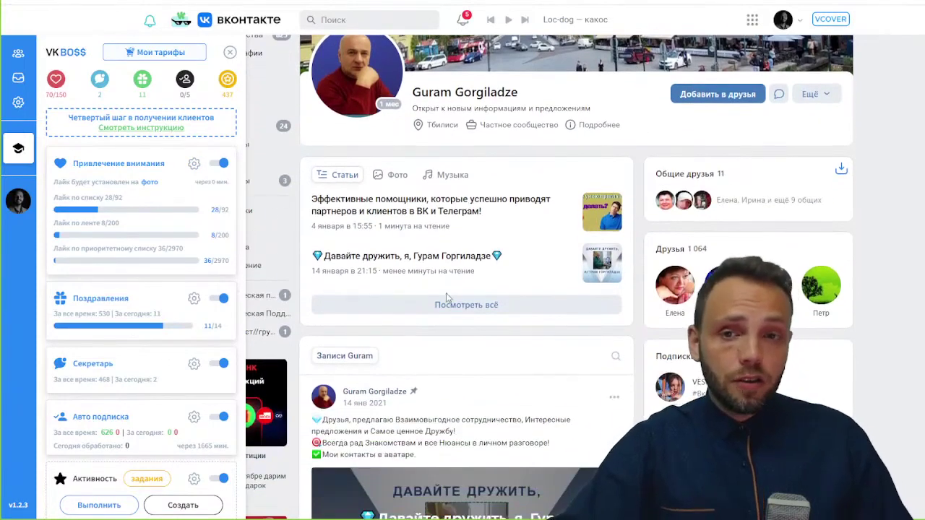
scroll(446, 293, up, 2)
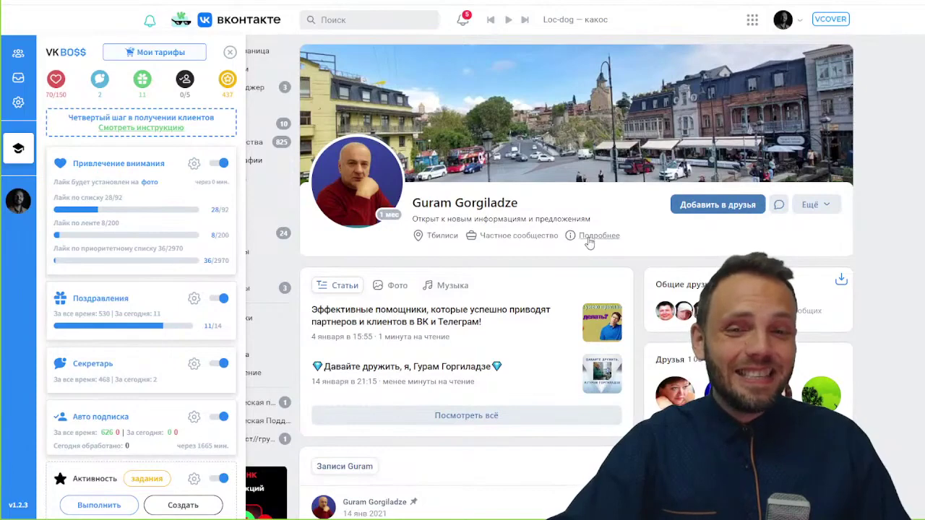
scroll(656, 250, down, 1)
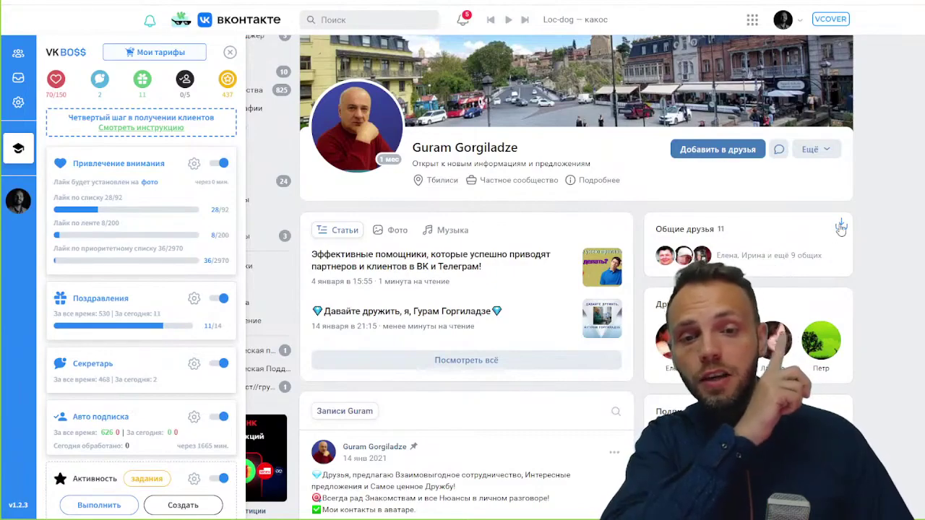
scroll(844, 229, down, 10)
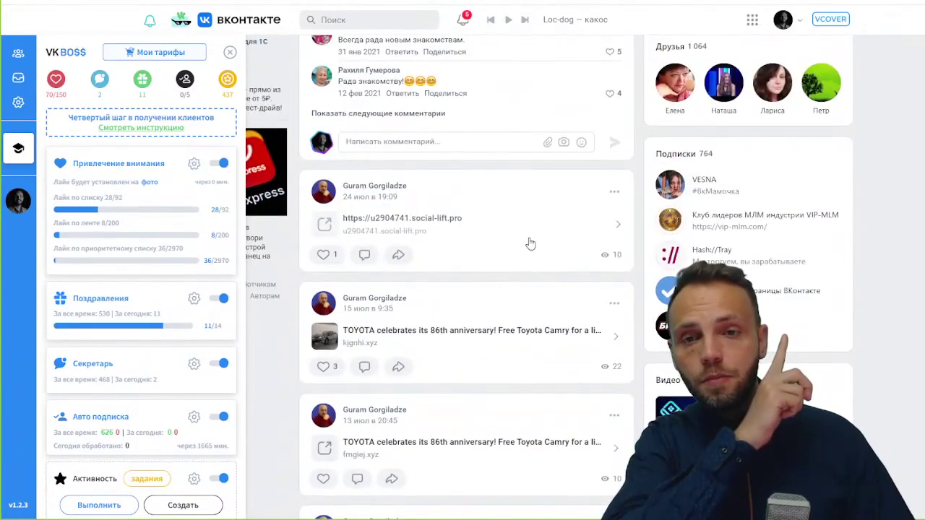
scroll(597, 240, down, 10)
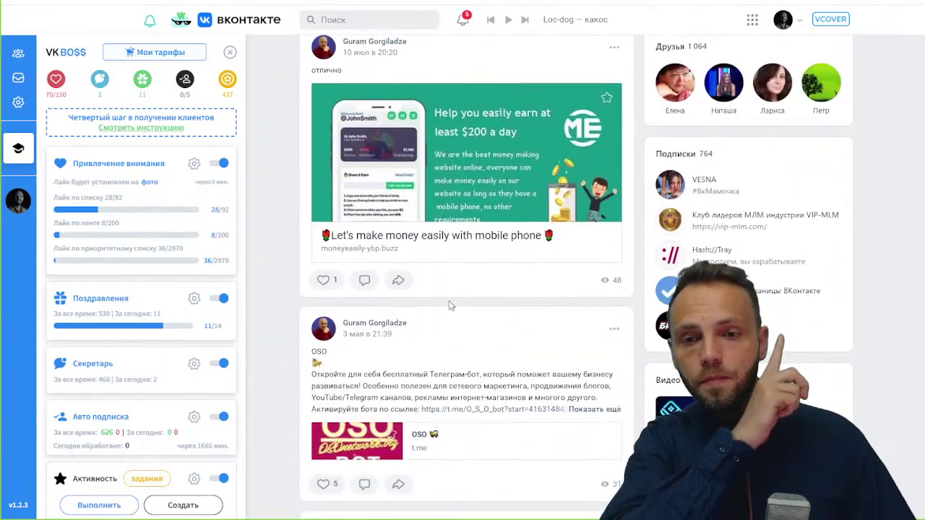
key(F5)
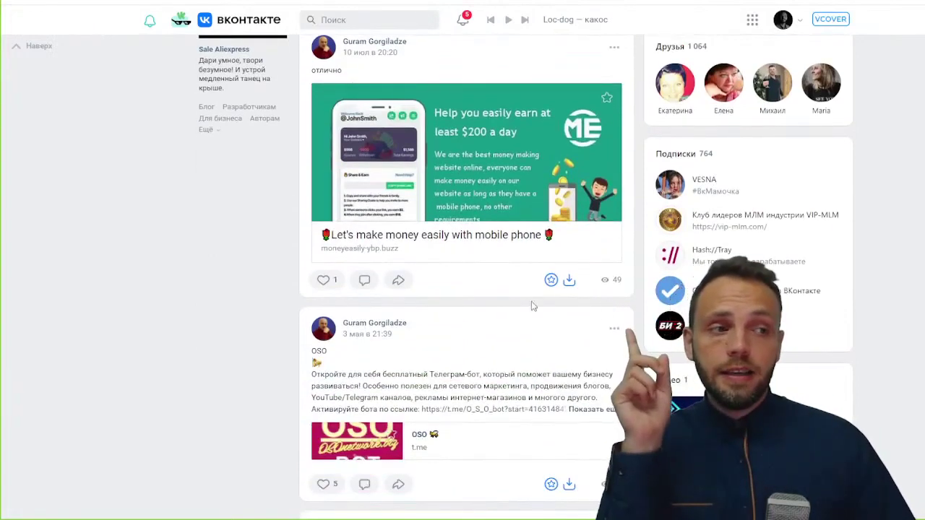
click(569, 281)
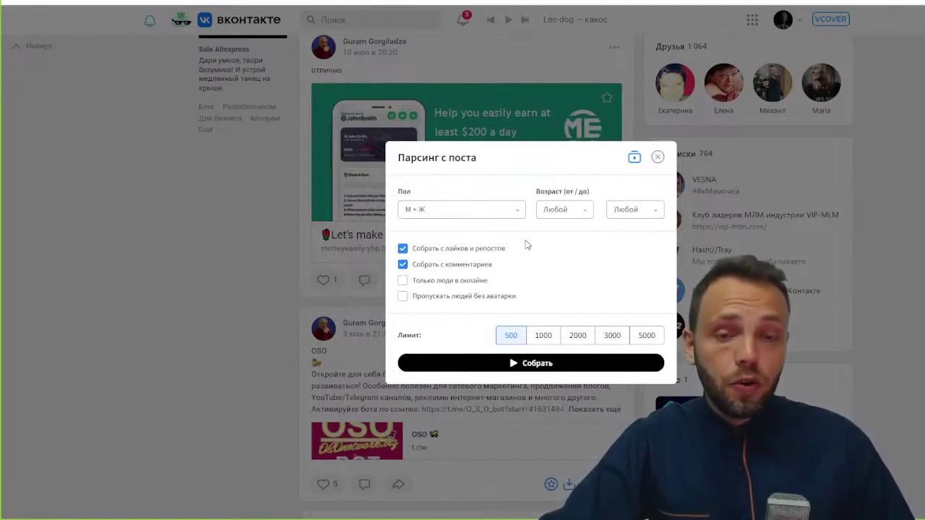
click(658, 158)
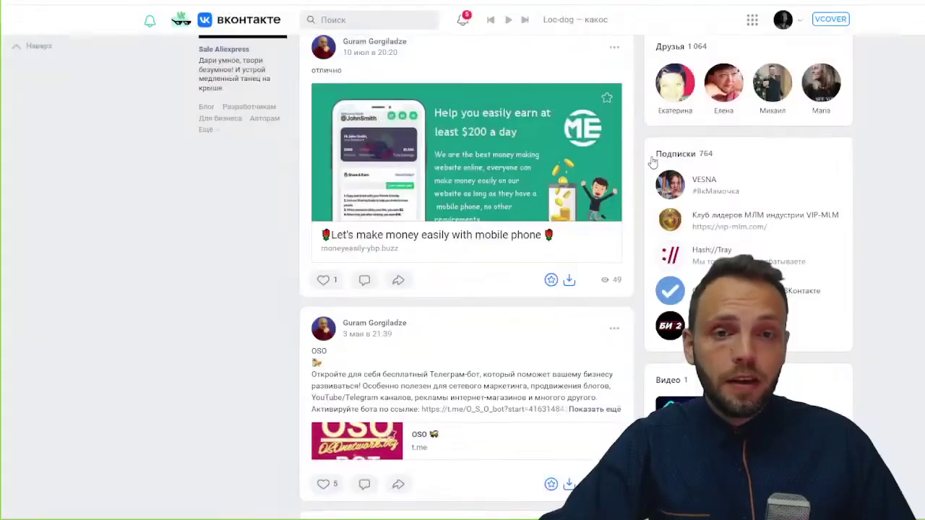
Run «Парсинг друзей» on this profile with the range set to 500
scroll(669, 159, up, 5)
scroll(669, 159, up, 10)
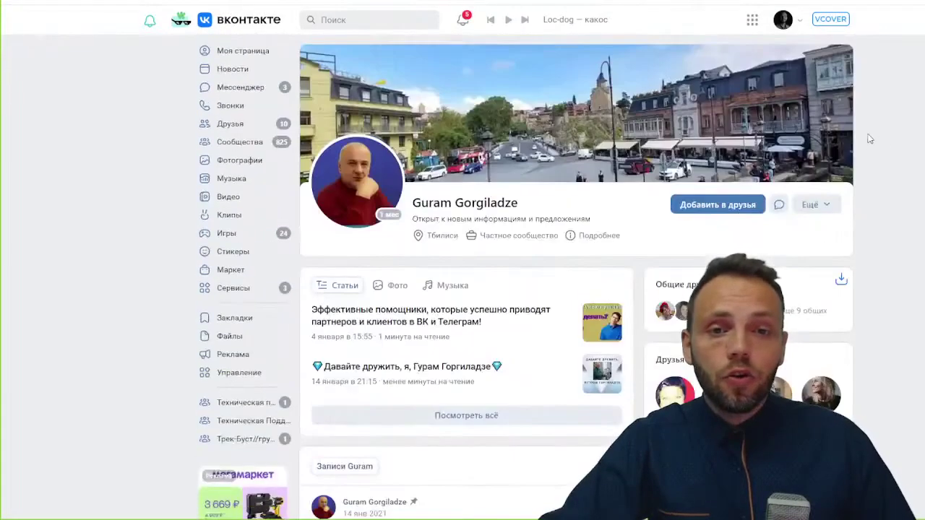
click(842, 279)
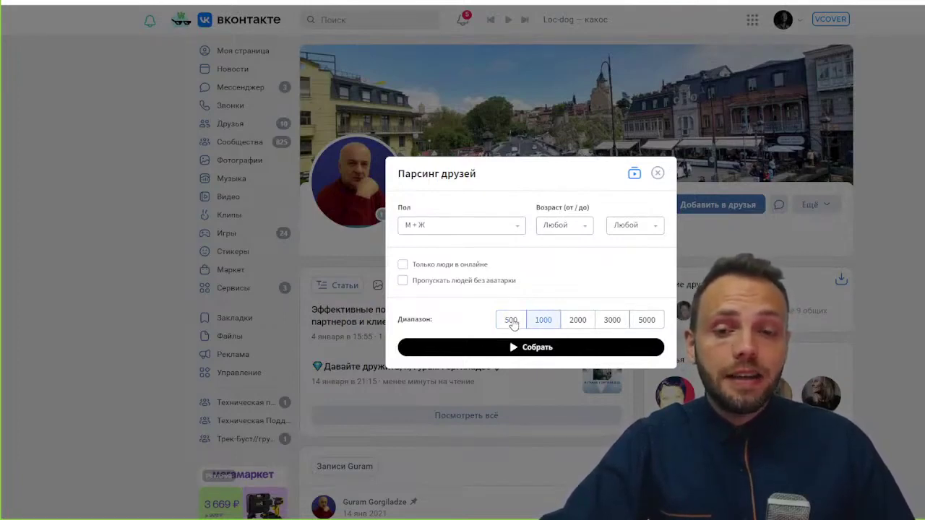
click(542, 321)
click(580, 320)
click(613, 320)
click(636, 324)
click(541, 322)
click(509, 321)
click(510, 348)
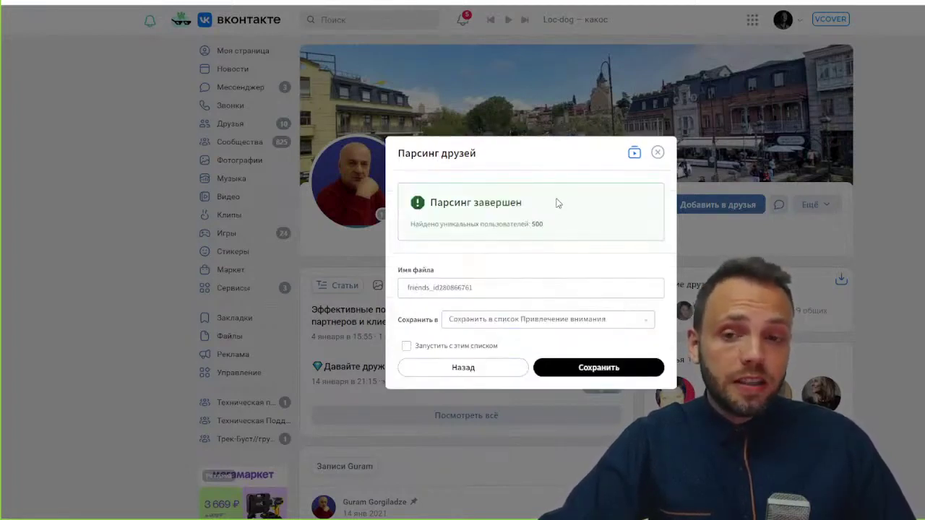
View the «Сохранить в» destinations for the parsed friends list and close «Парсинг друзей» without saving
click(554, 319)
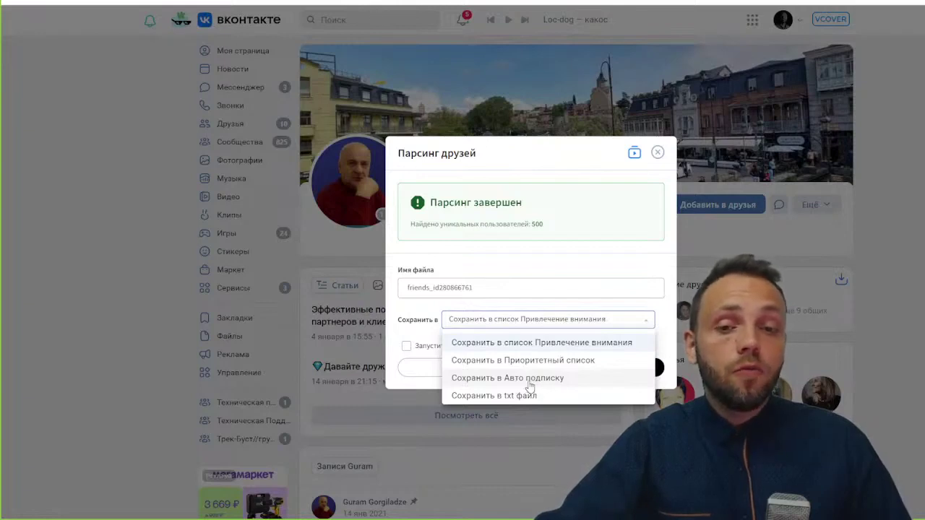
click(658, 155)
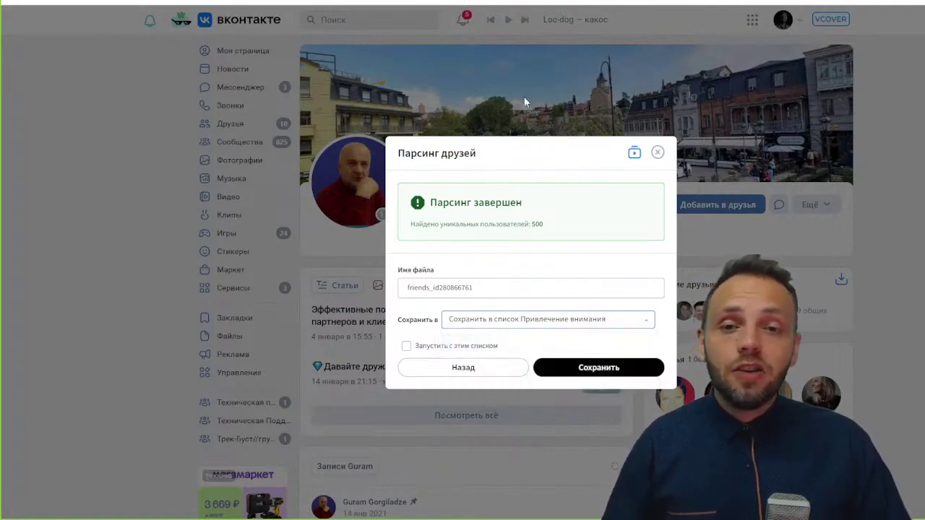
click(658, 152)
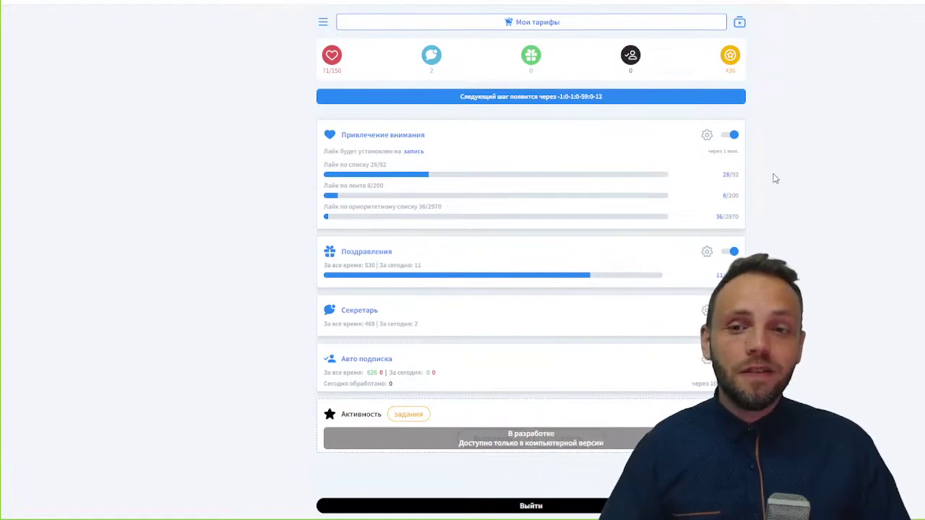
In the VK BOSS mobile version, switch off «Привлечение внимания», open its tasks, try to start «Парсинг» and return to the overview
click(726, 136)
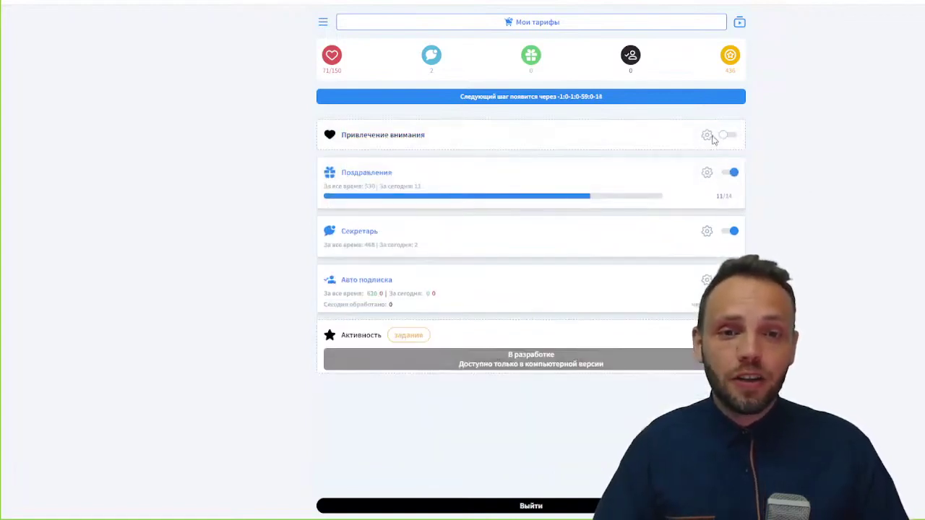
click(708, 135)
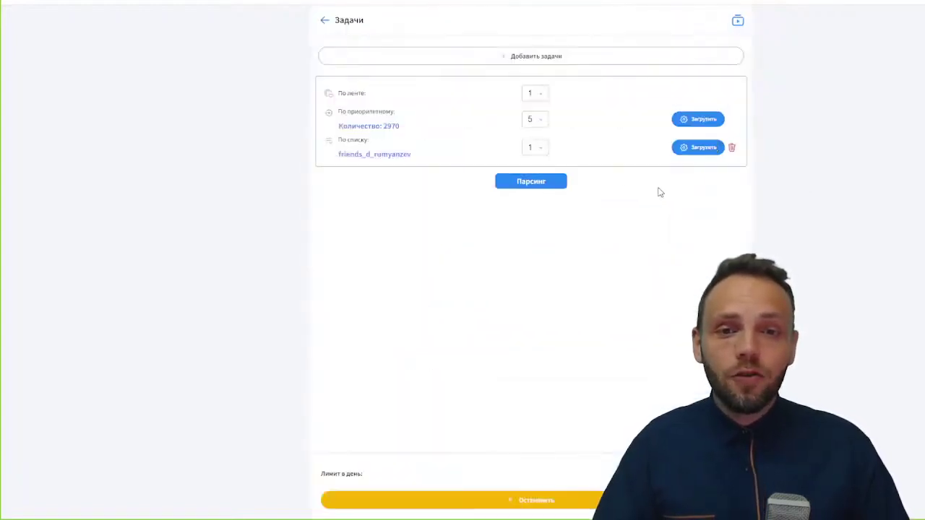
click(526, 183)
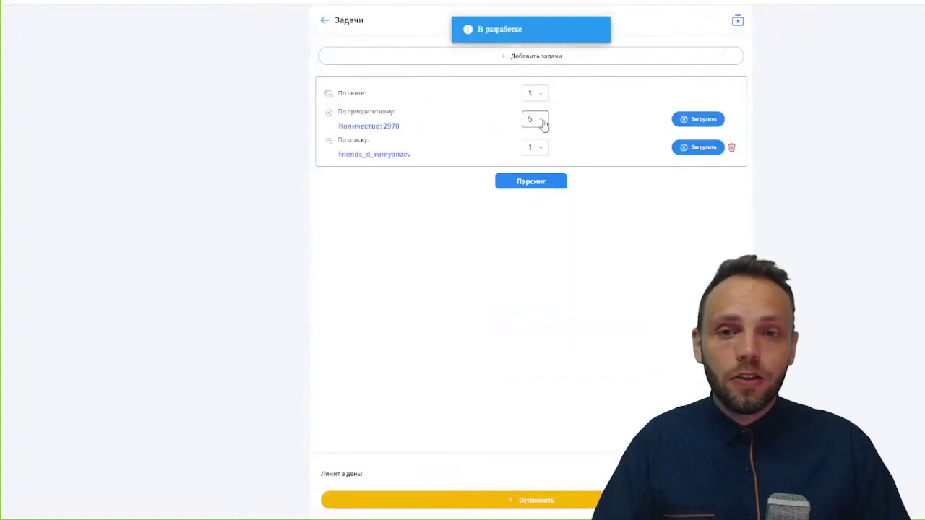
click(532, 186)
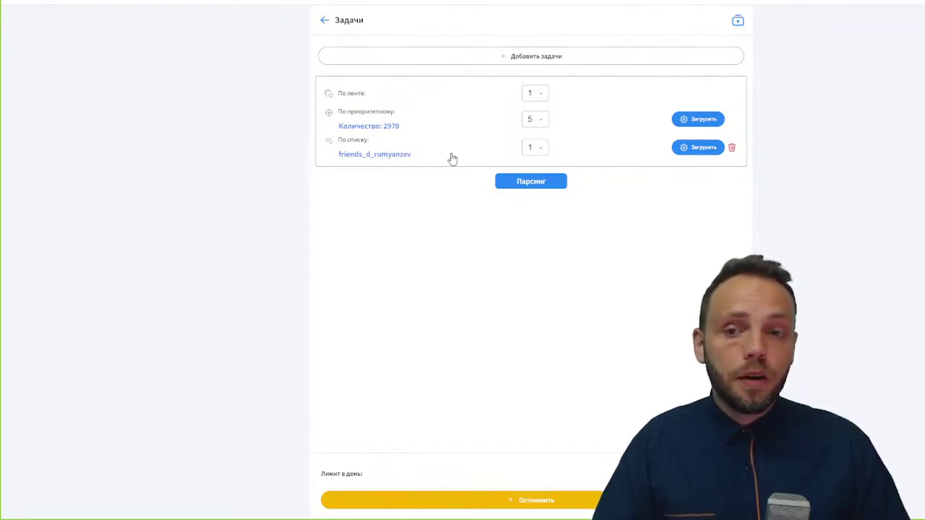
drag(366, 141, 336, 139)
click(407, 222)
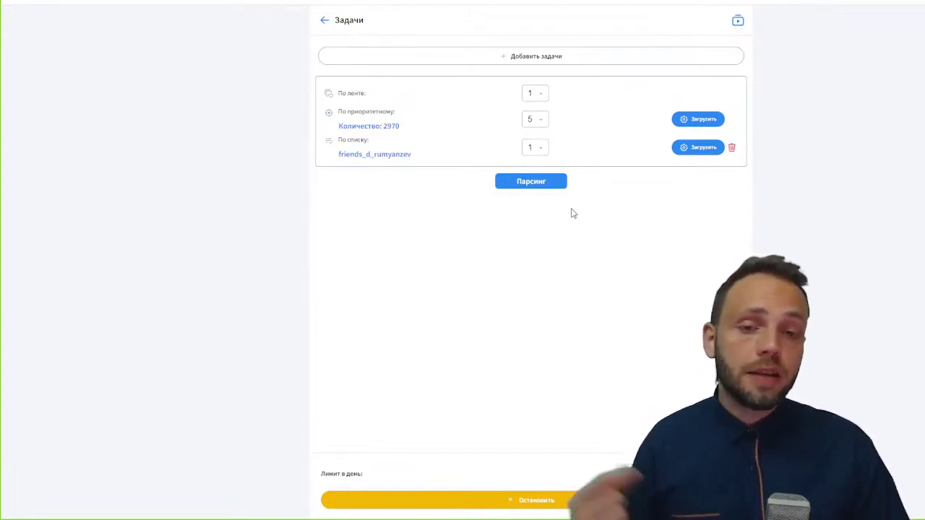
click(322, 23)
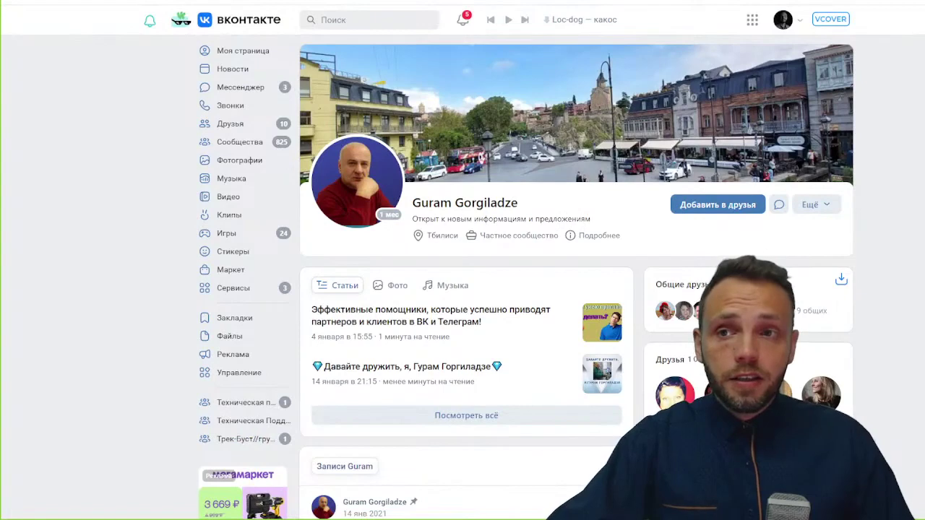
Open VK BOSS on the VK profile page, view where the mobile version is offered in its settings and return to the overview
click(174, 24)
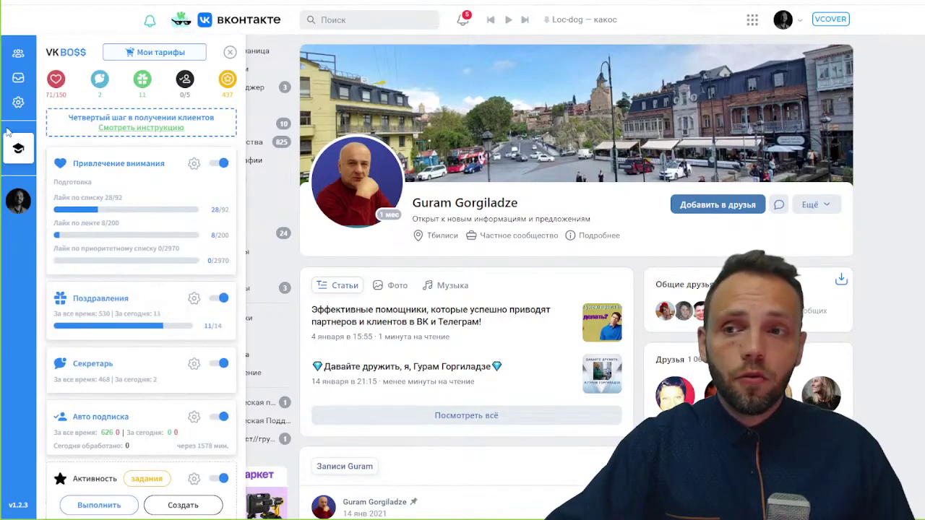
click(18, 103)
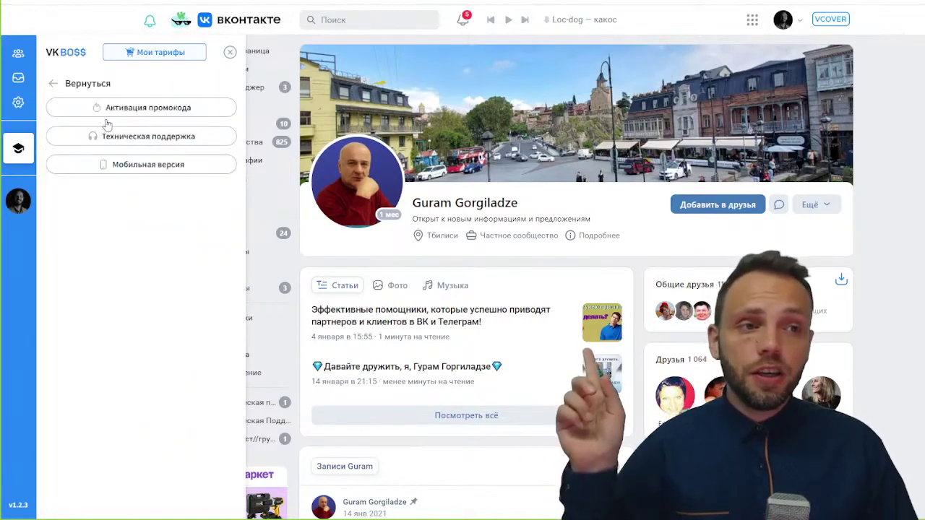
click(167, 173)
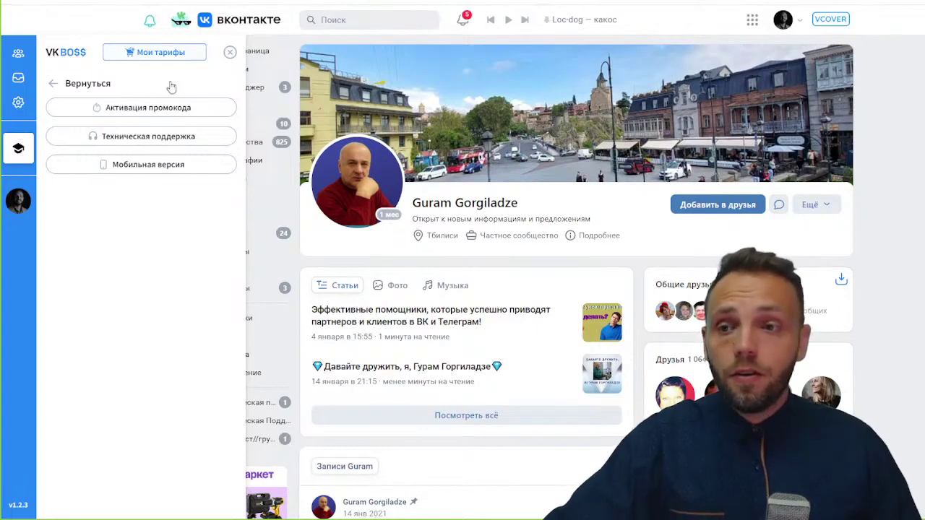
click(55, 86)
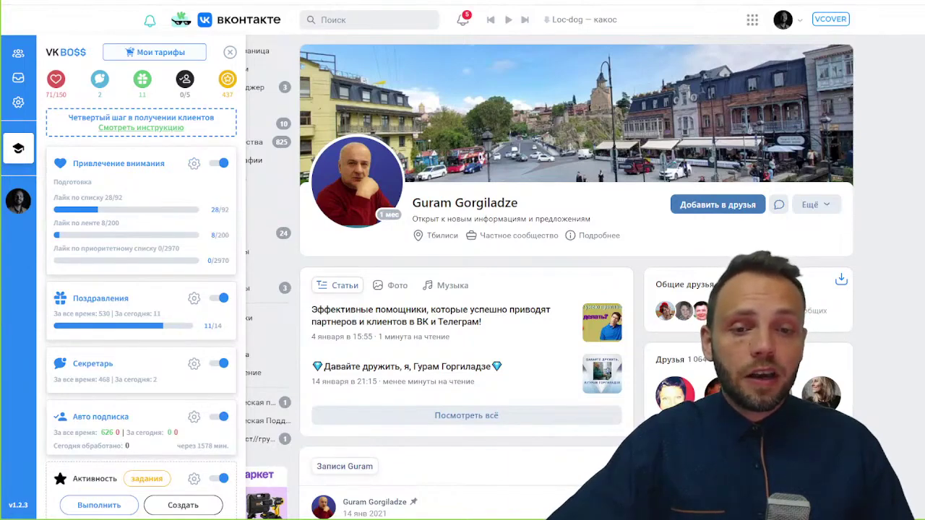
Look over the profile's header, articles and pinned wall post with its comments
scroll(683, 354, down, 1)
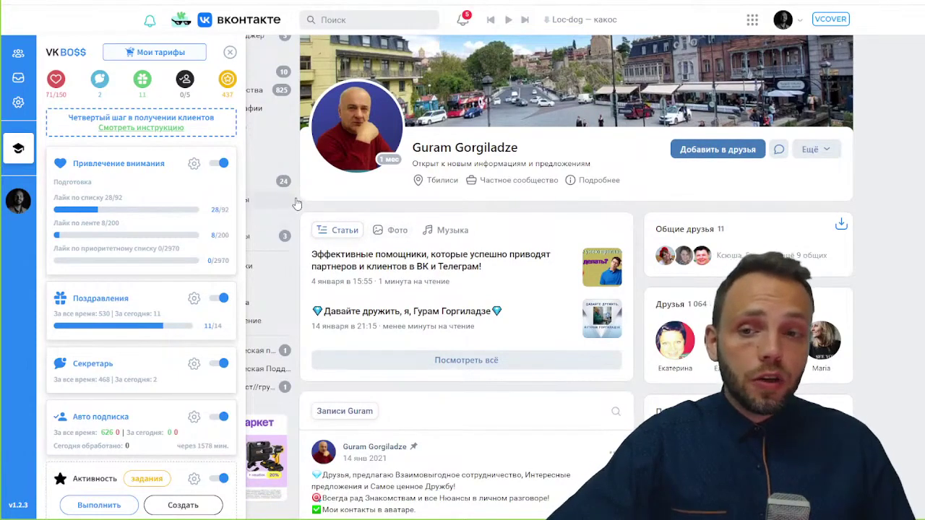
scroll(375, 207, up, 1)
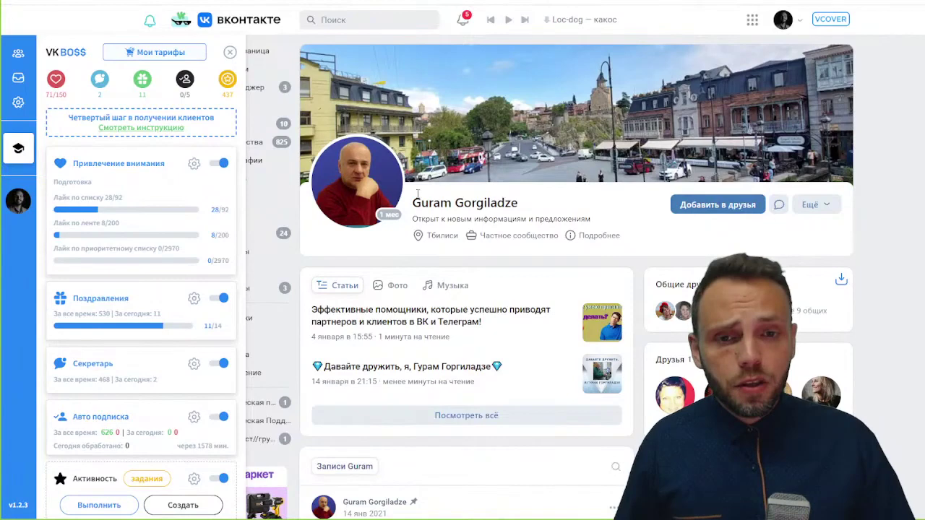
mouse_move(390, 214)
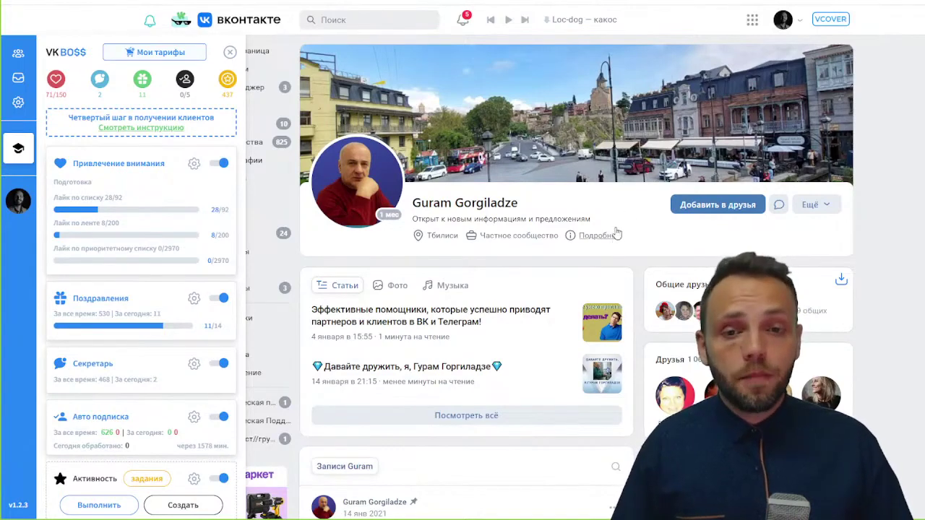
scroll(629, 211, down, 3)
scroll(629, 211, down, 1)
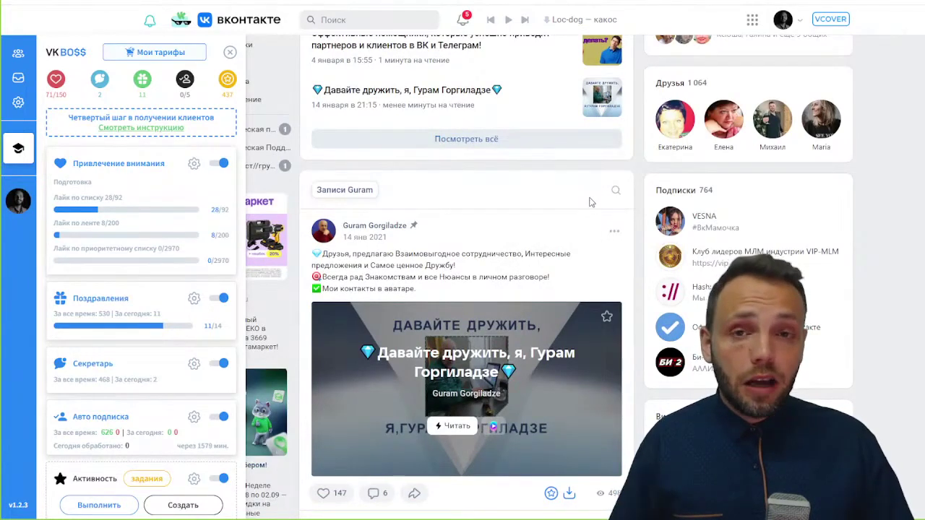
scroll(587, 194, down, 3)
scroll(587, 202, up, 2)
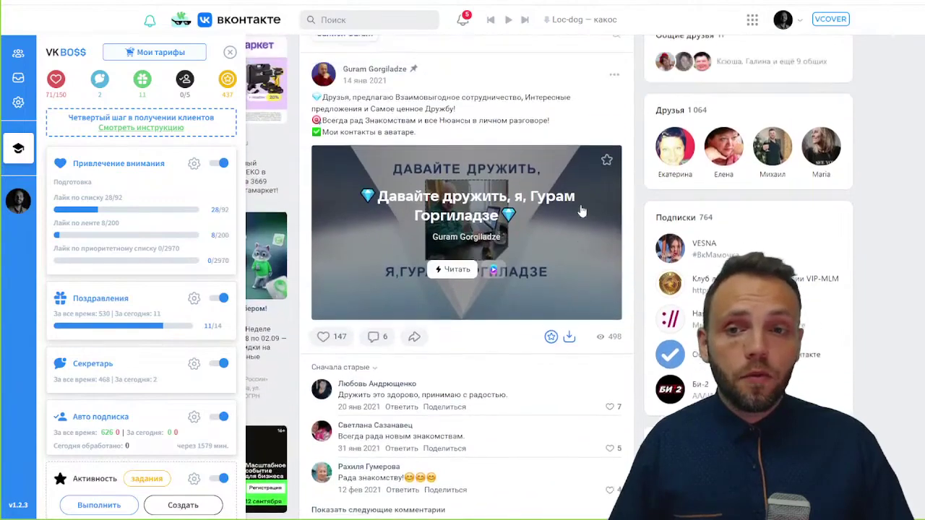
scroll(597, 206, up, 5)
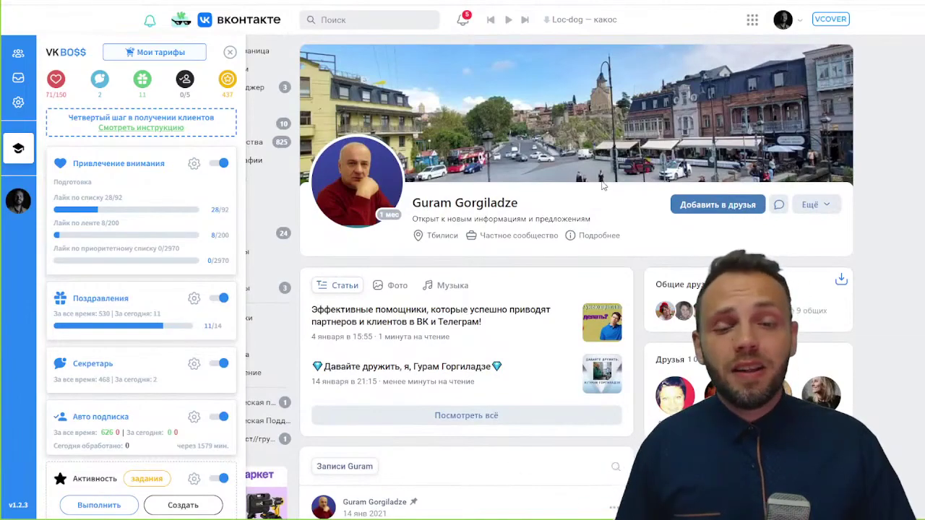
scroll(608, 239, down, 4)
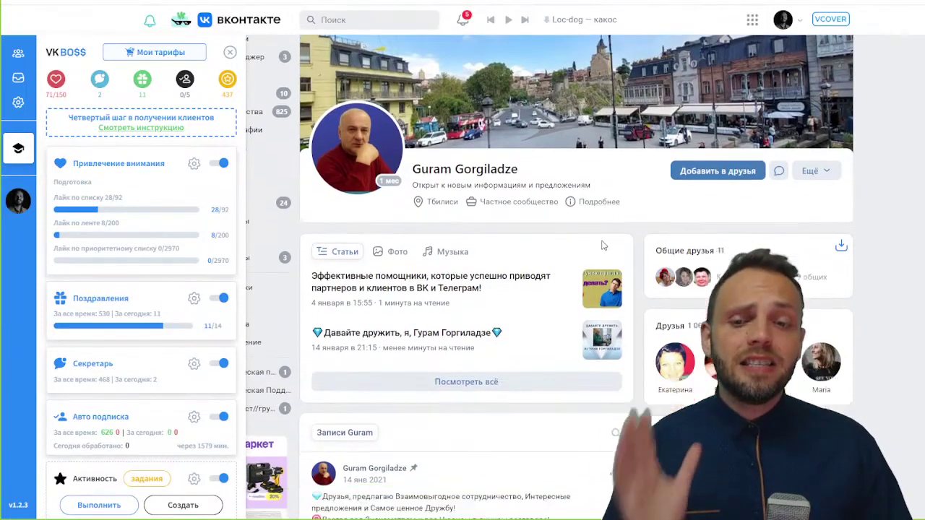
scroll(590, 296, down, 3)
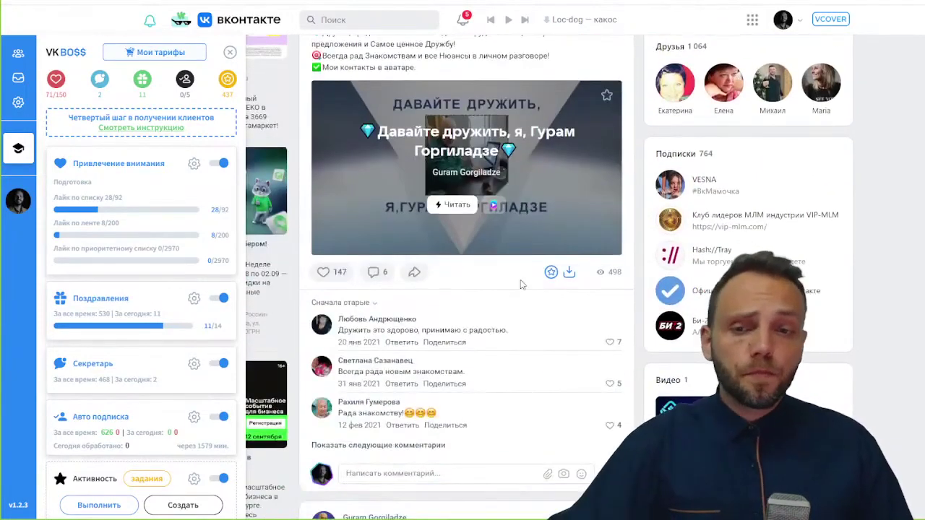
scroll(571, 217, up, 7)
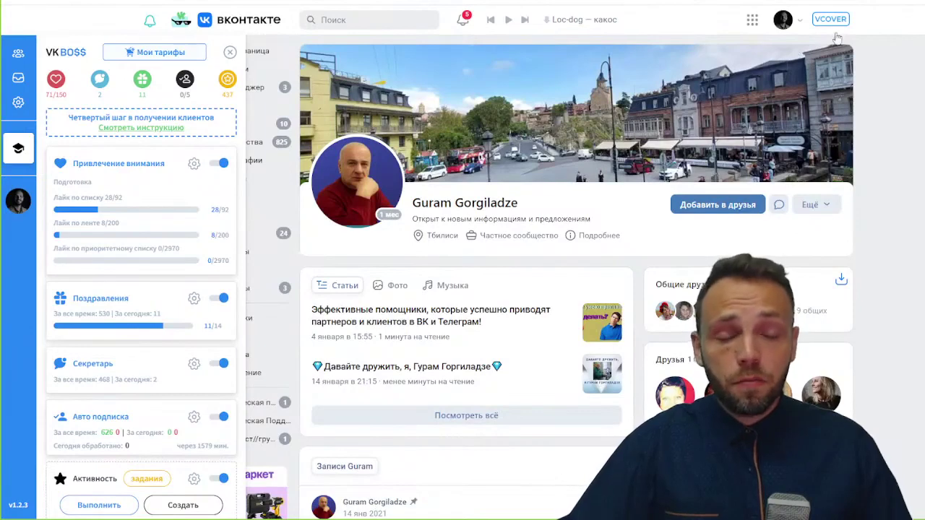
click(783, 82)
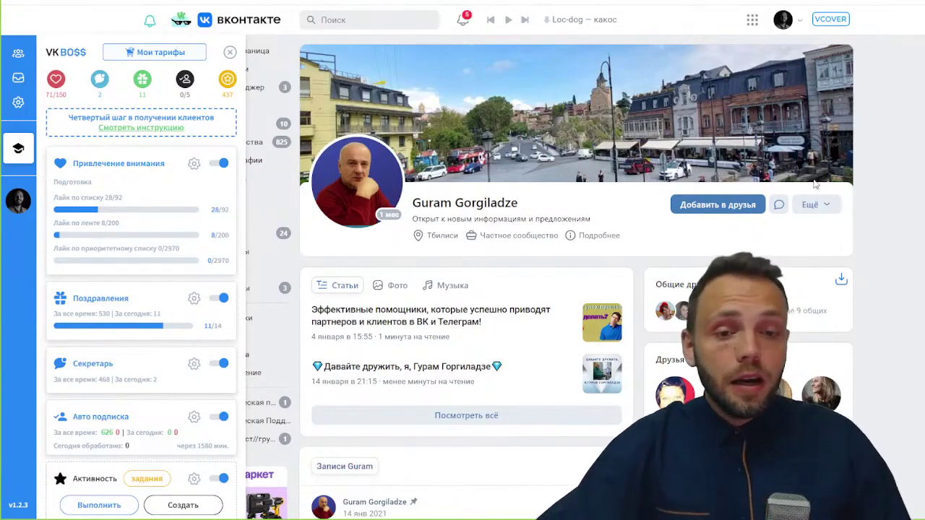
scroll(739, 249, down, 2)
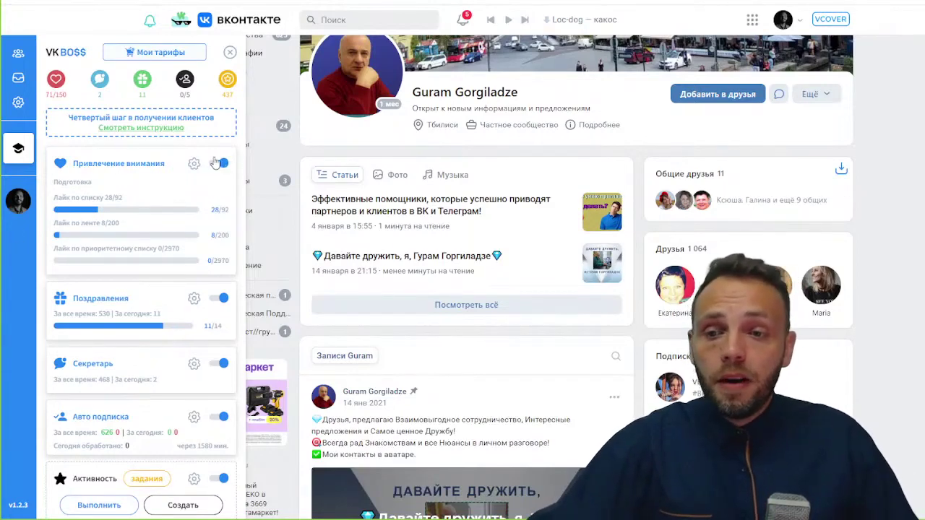
scroll(239, 181, up, 2)
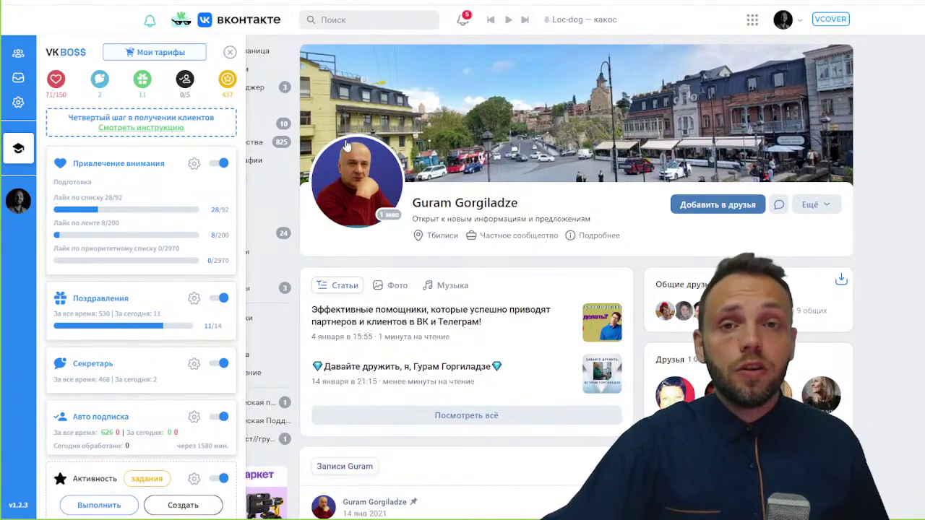
Add the «По хештегам» task to «Привлечение внимания» and save the task selection
click(193, 163)
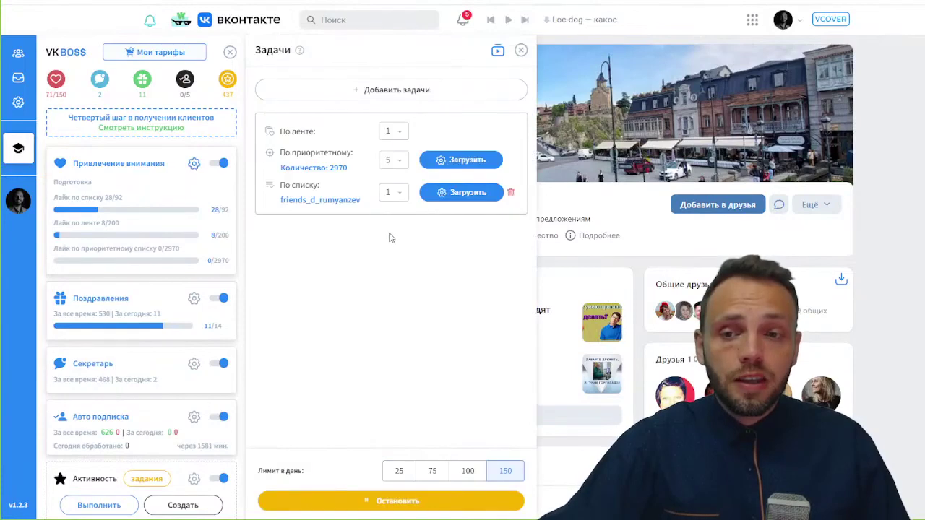
click(394, 94)
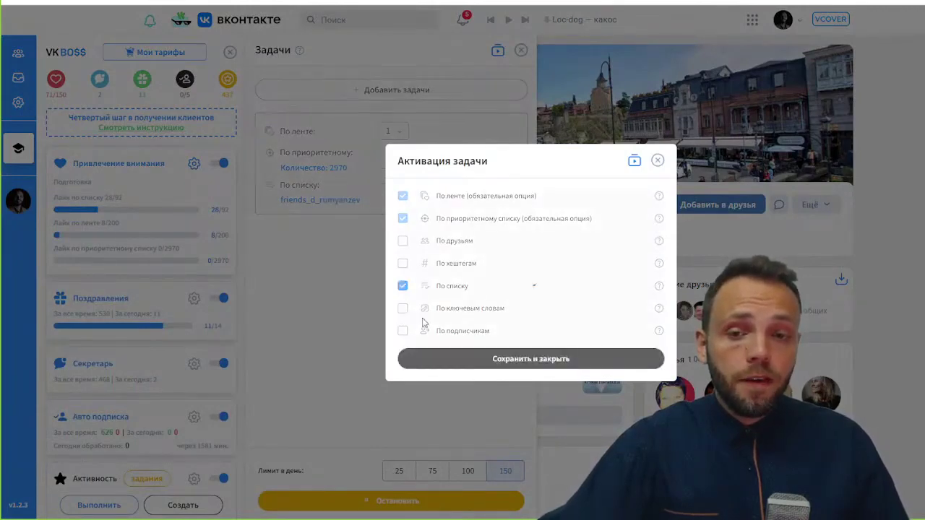
click(402, 308)
click(403, 308)
click(403, 263)
click(481, 368)
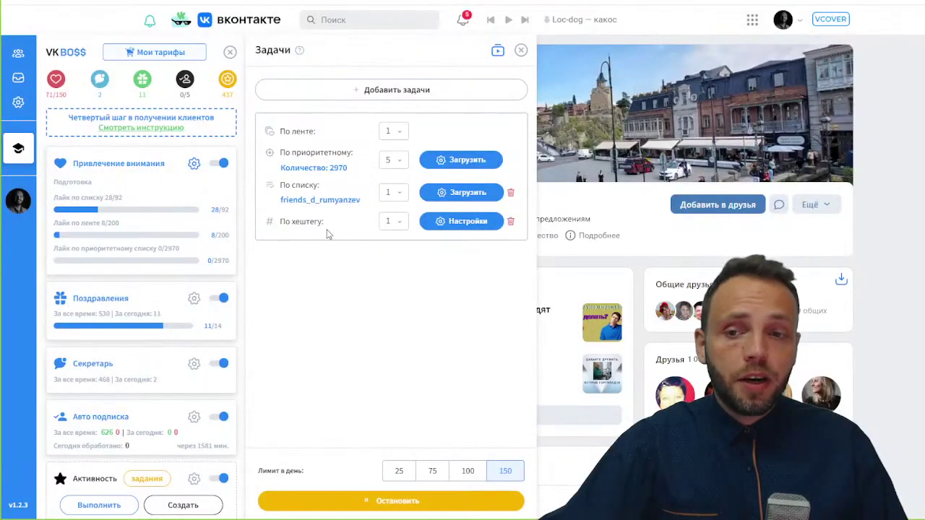
Add the hashtag «солнце» in the «По хештегу» task's settings, then close them and the task list without saving
click(449, 225)
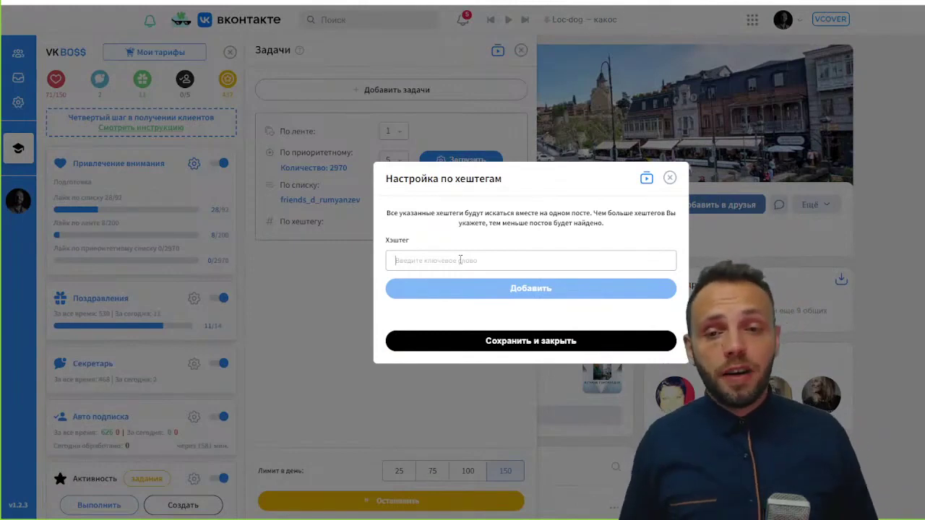
text(#)
key(BackSpace)
text(с)
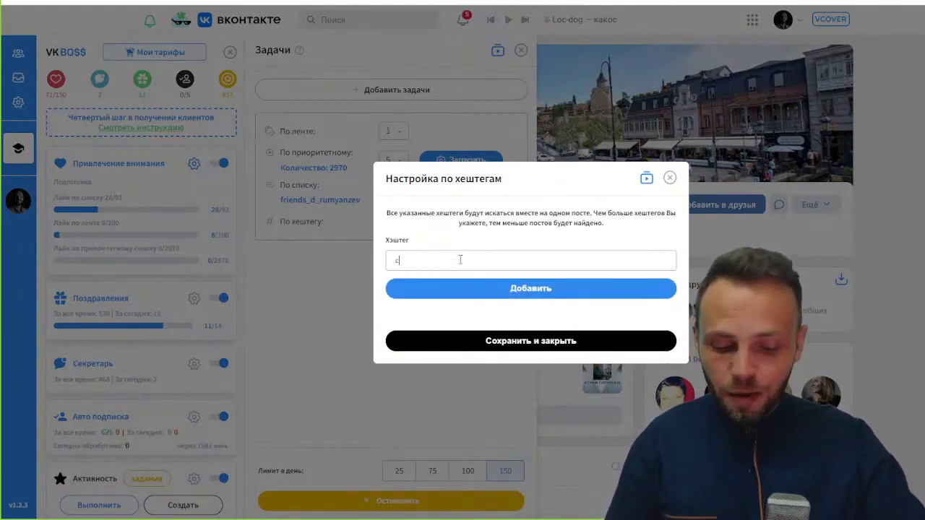
text(олнце)
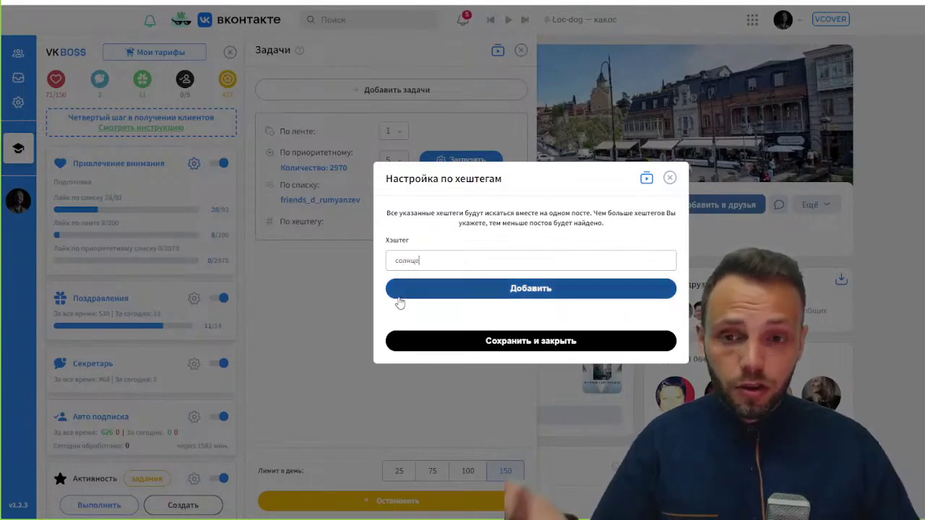
click(496, 290)
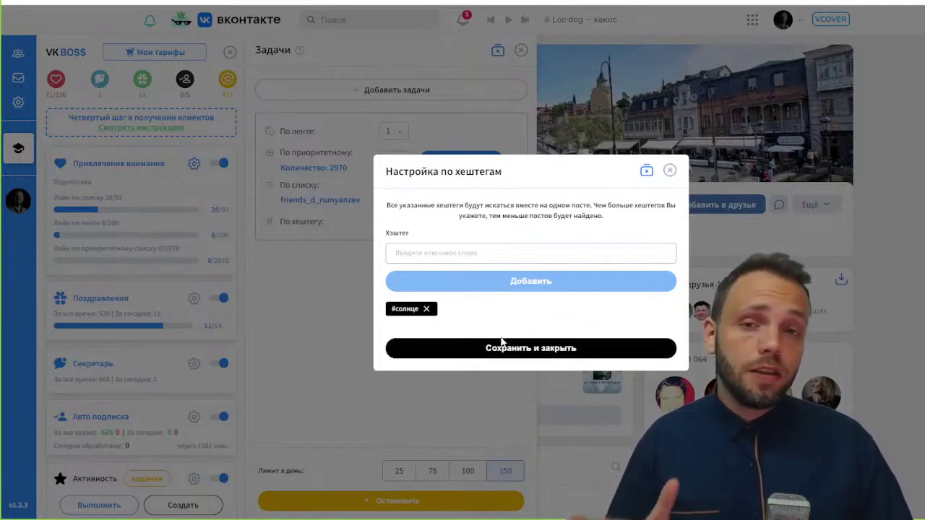
click(670, 172)
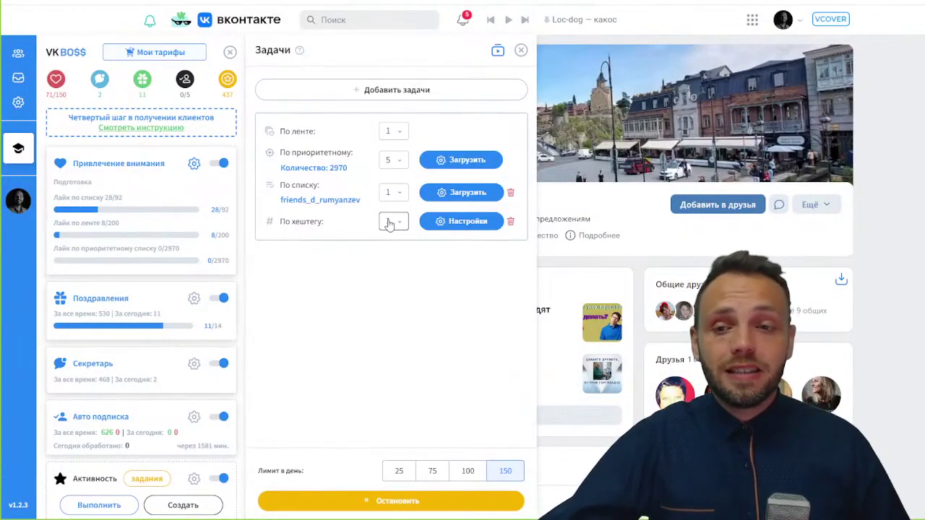
click(521, 51)
Open the settings of «Поздравления»
scroll(347, 217, down, 1)
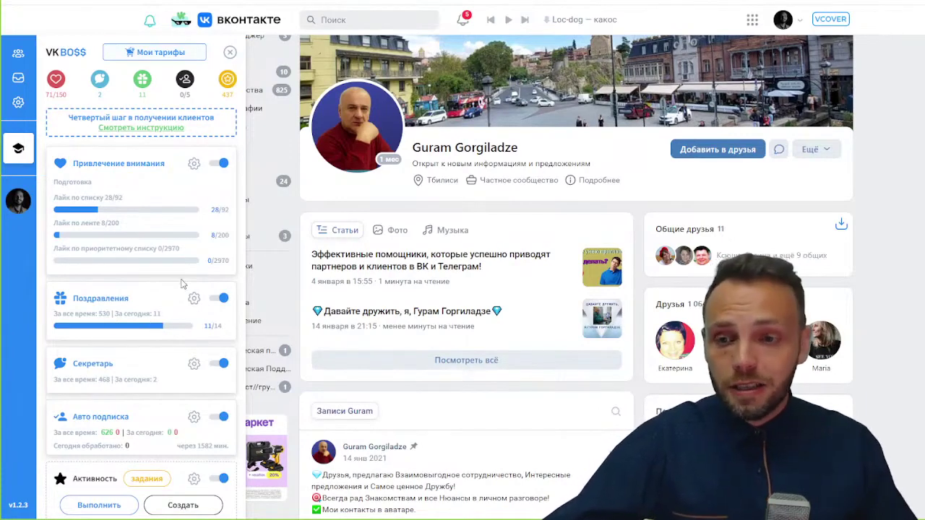
scroll(182, 289, down, 2)
click(194, 298)
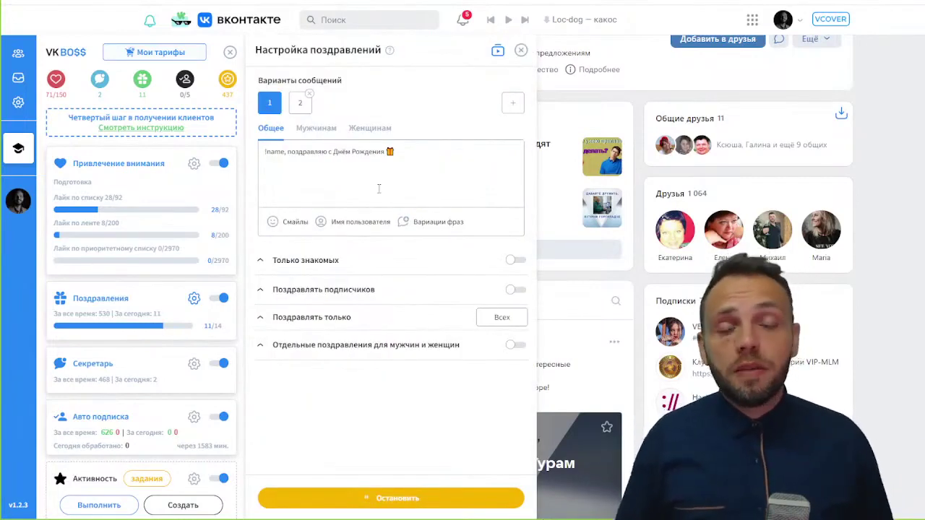
Examine the general birthday greeting text in message variant 1 of «Настройка поздравлений» and close the greetings settings
scroll(463, 149, up, 3)
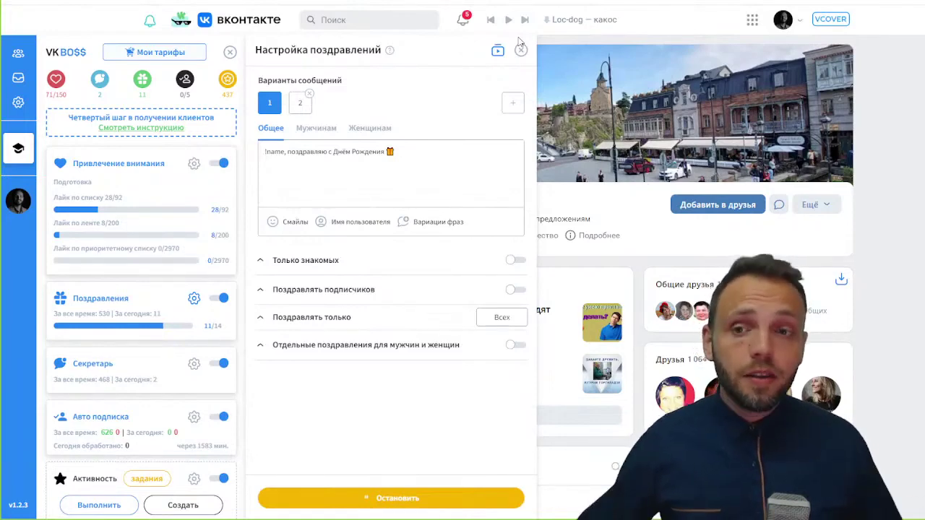
drag(398, 151, 305, 153)
click(457, 153)
drag(444, 153, 417, 159)
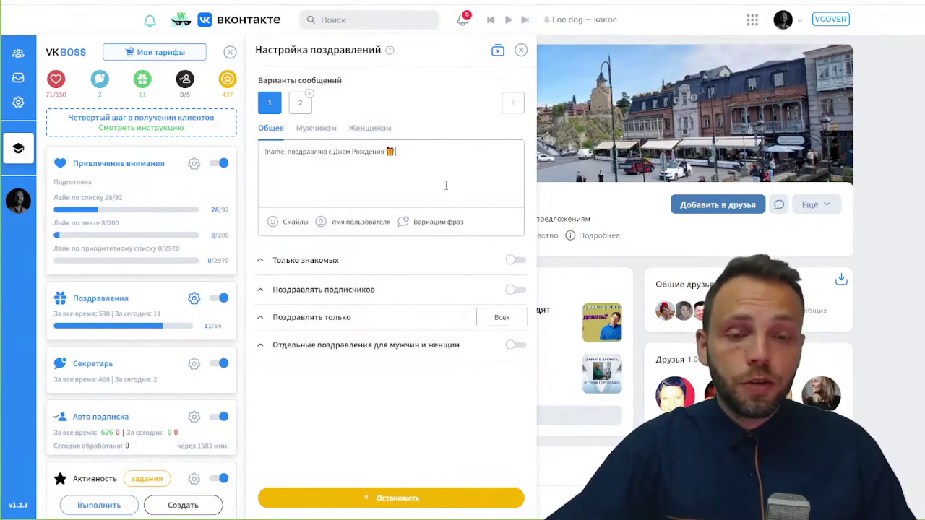
click(415, 164)
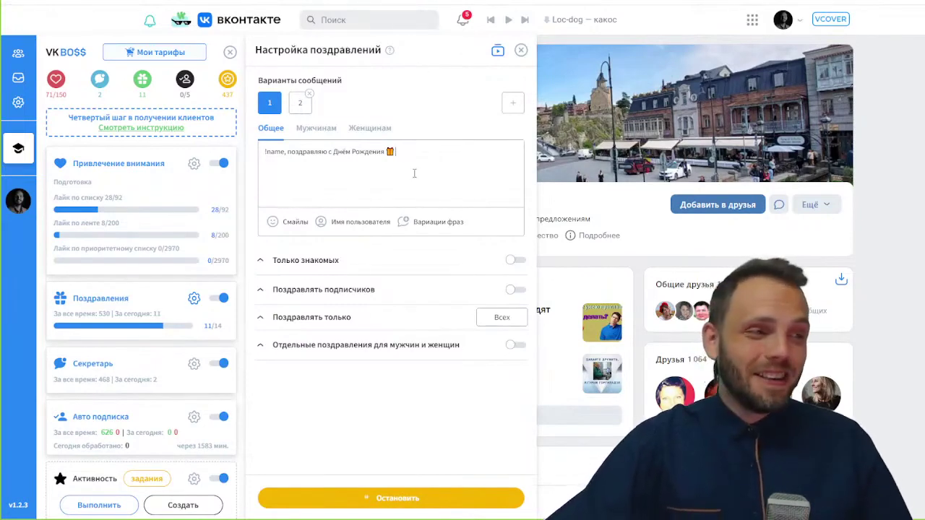
drag(398, 151, 265, 149)
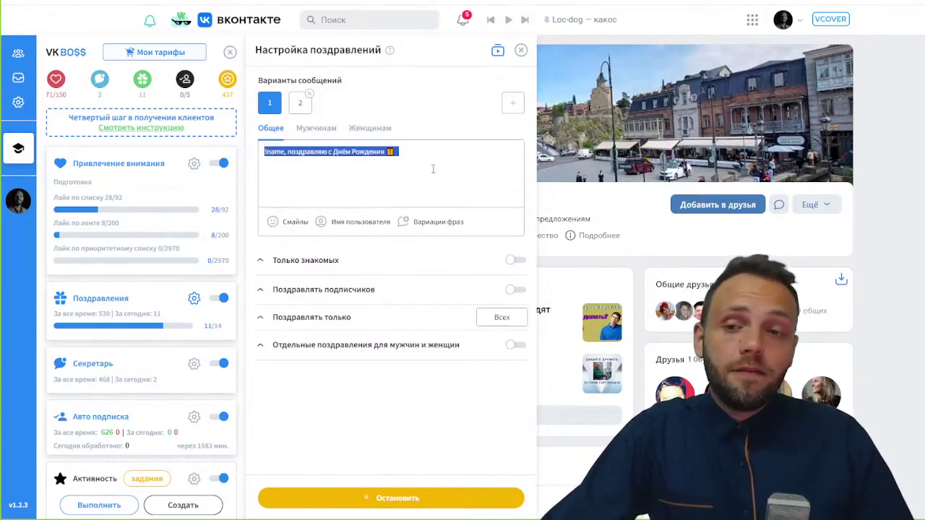
click(433, 165)
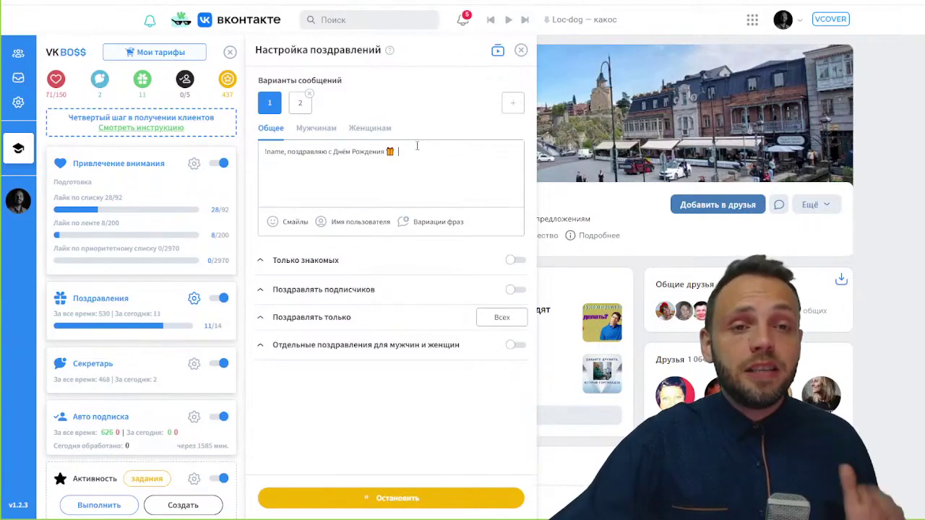
click(417, 146)
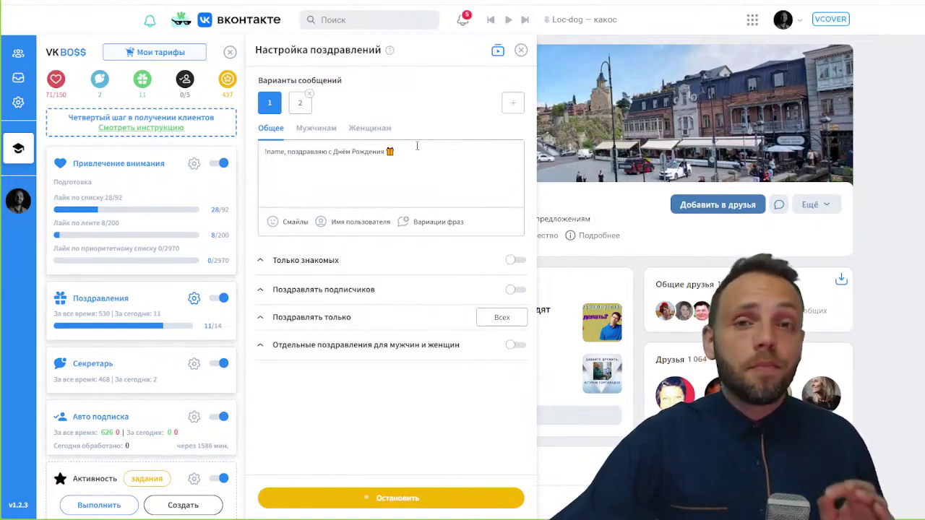
click(417, 146)
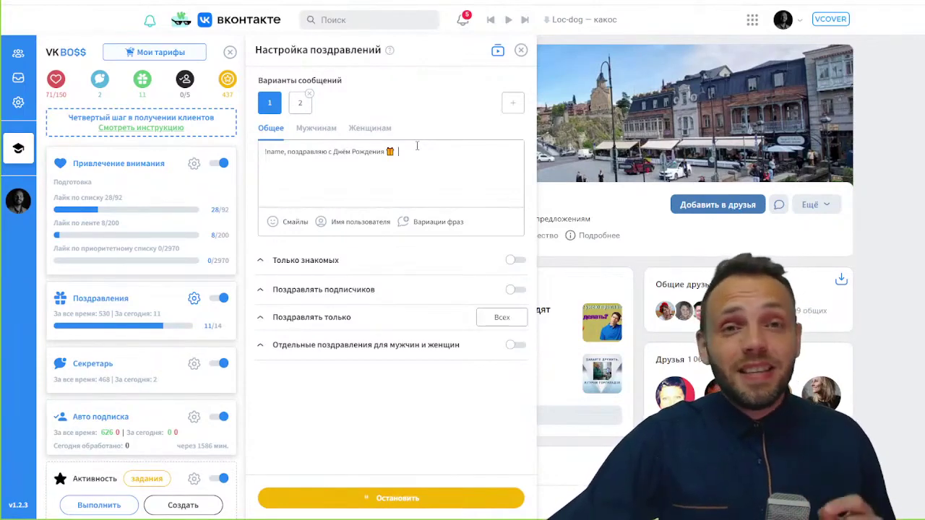
click(417, 146)
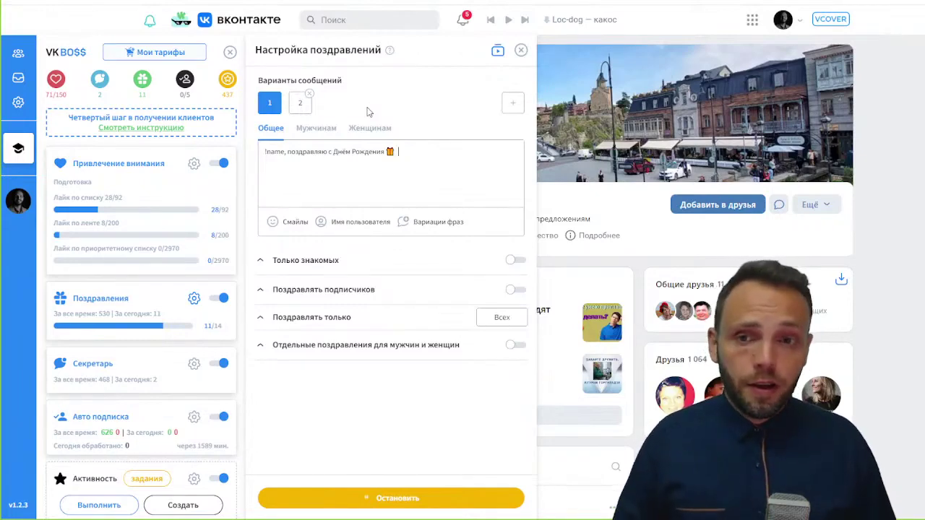
click(521, 50)
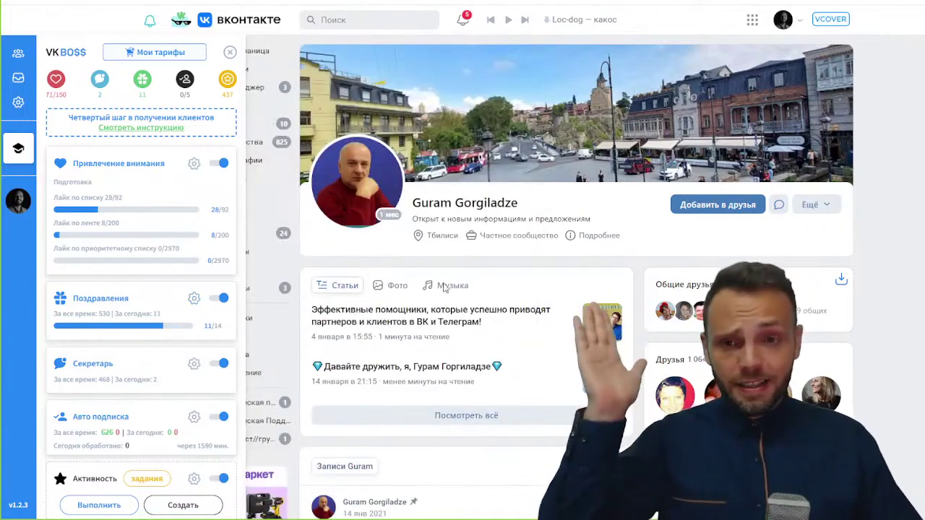